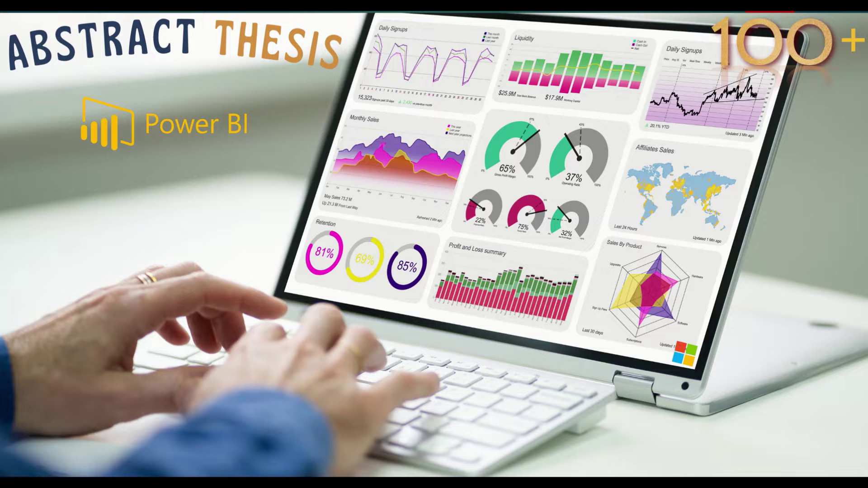
- Read the December 2022 blog's Modeling section on INDEX, OFFSET, WINDOW and the helper functions ORDERBY and PARTITIONBY
key(alt+Tab)
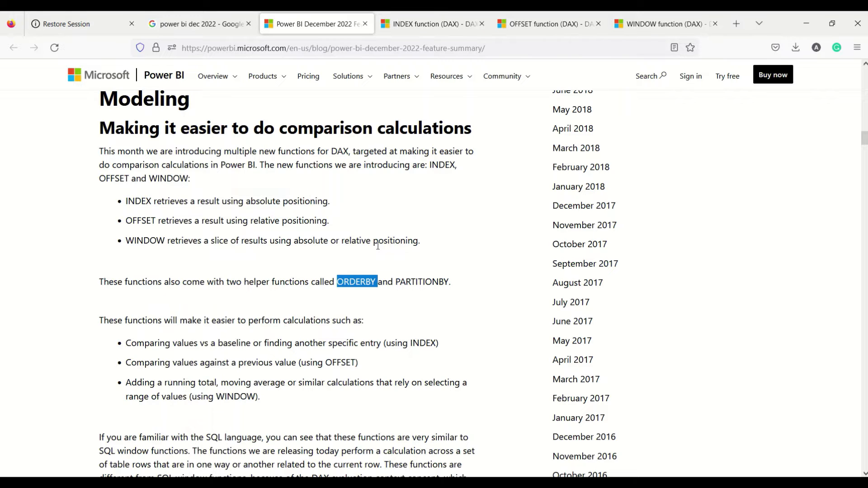
scroll(378, 246, down, 2)
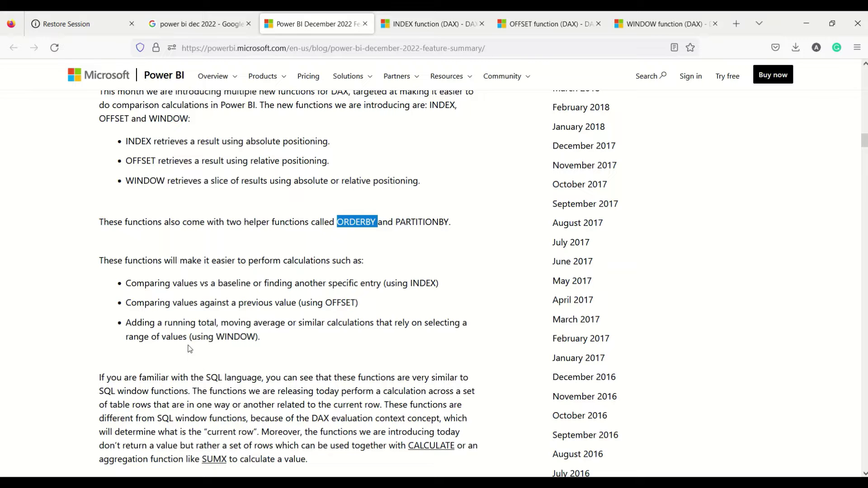
scroll(190, 348, down, 2)
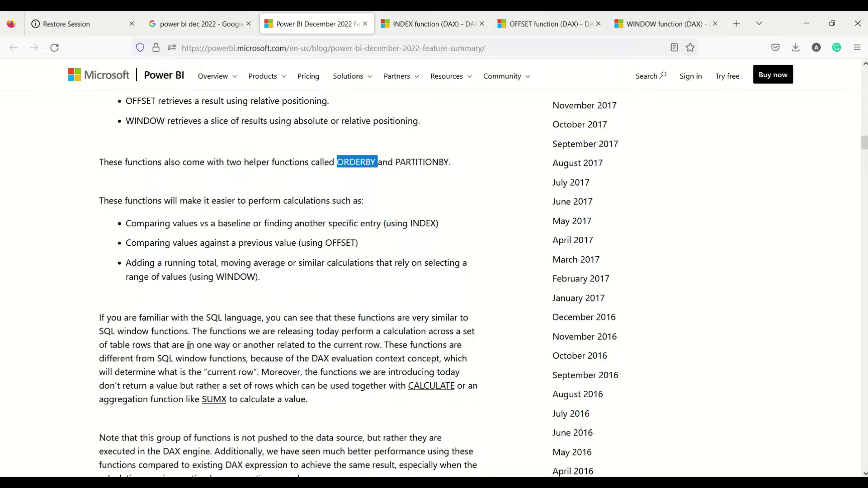
drag(260, 276, 155, 263)
scroll(193, 245, up, 1)
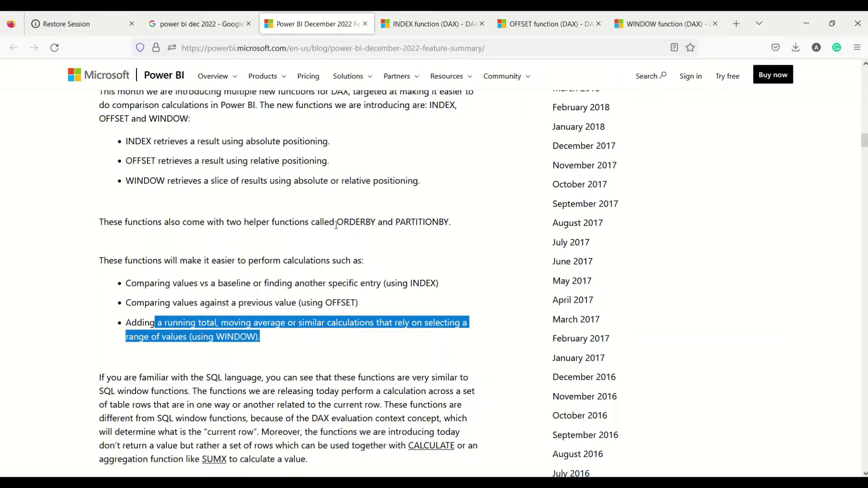
double_click(350, 222)
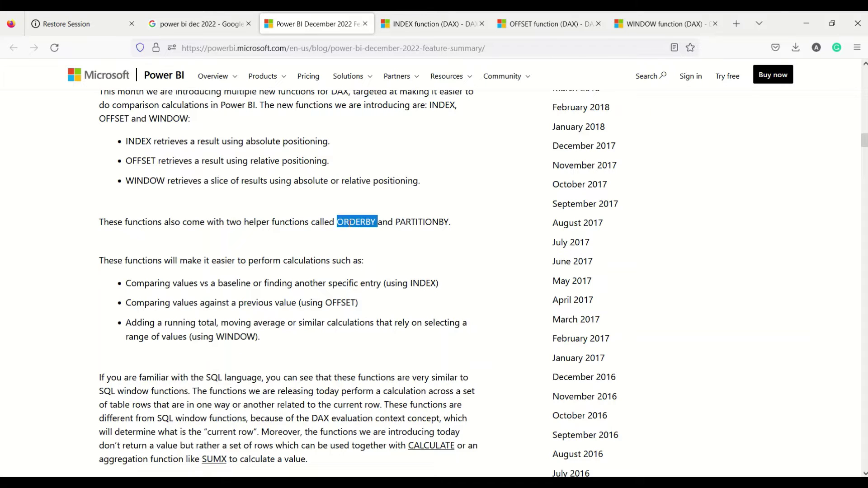
scroll(260, 225, up, 1)
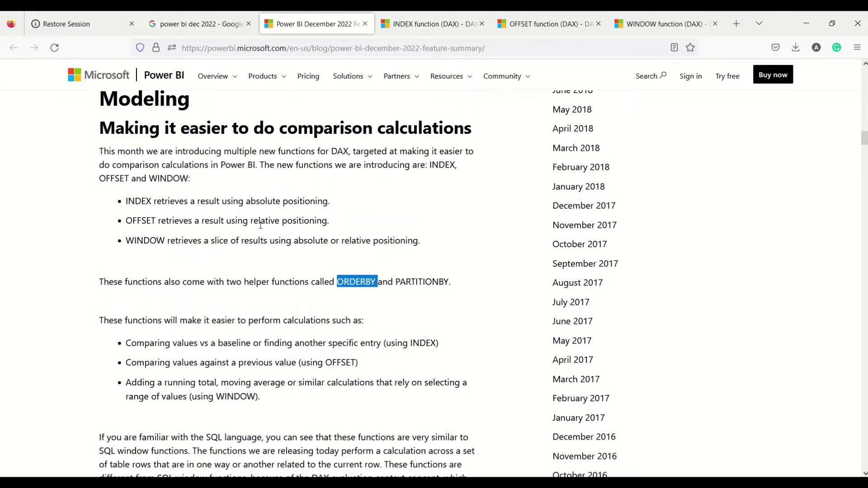
- Examine the blog's worked DAX examples for INDEX, OFFSET and WINDOW, including the full OFFSET formula
scroll(260, 224, down, 10)
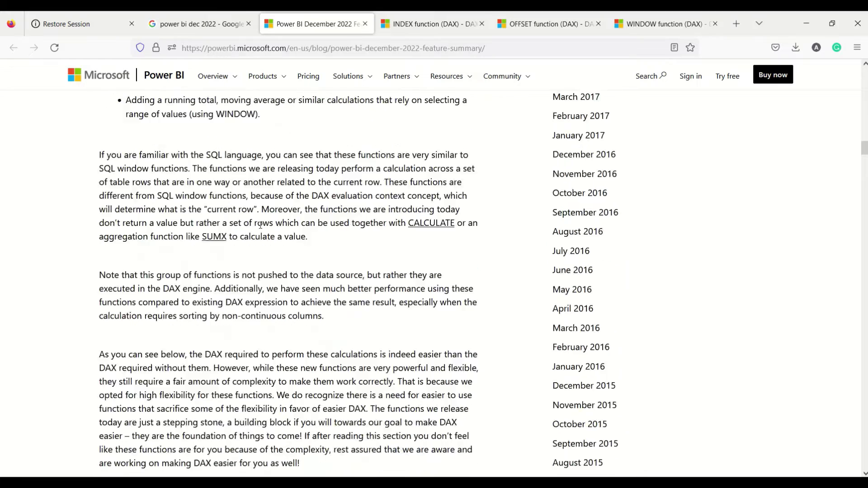
scroll(260, 224, down, 6)
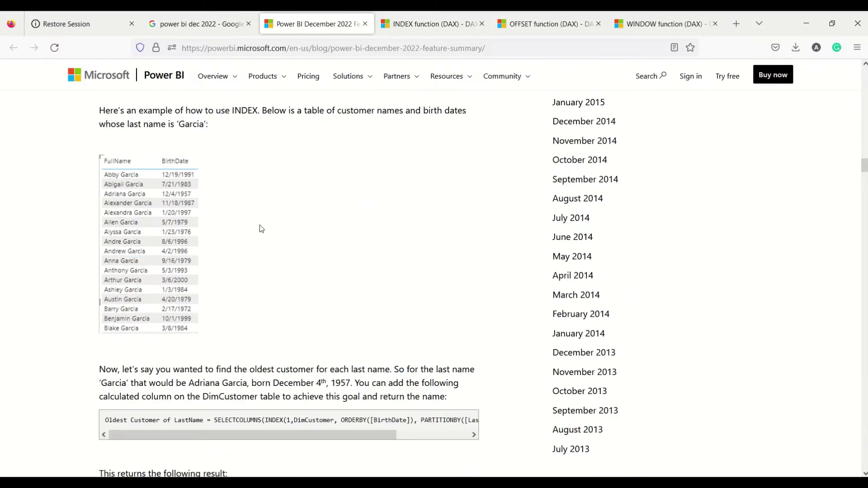
scroll(261, 235, down, 1)
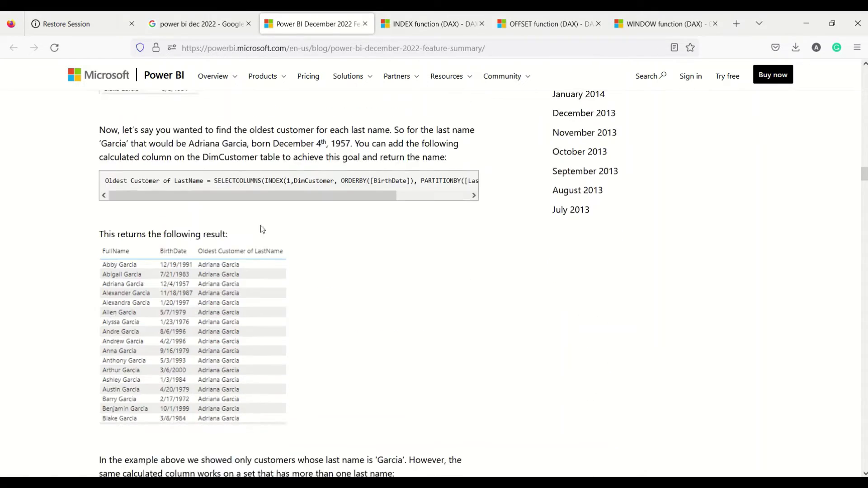
scroll(296, 214, down, 10)
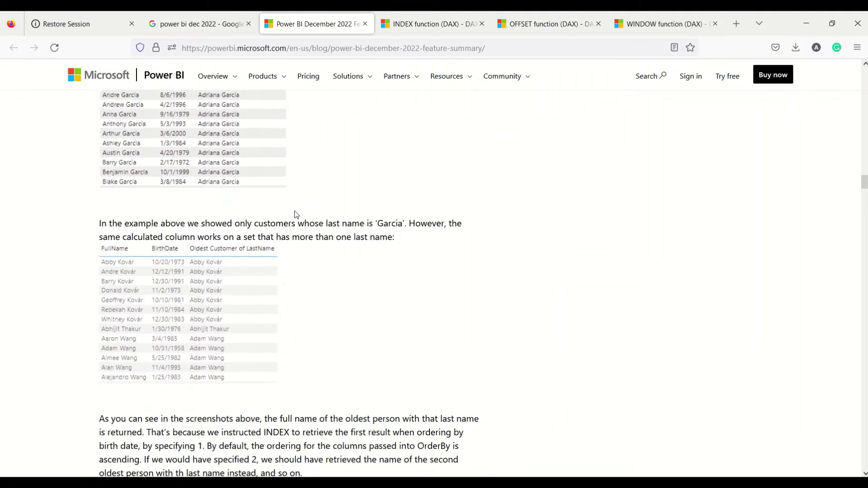
scroll(288, 216, down, 10)
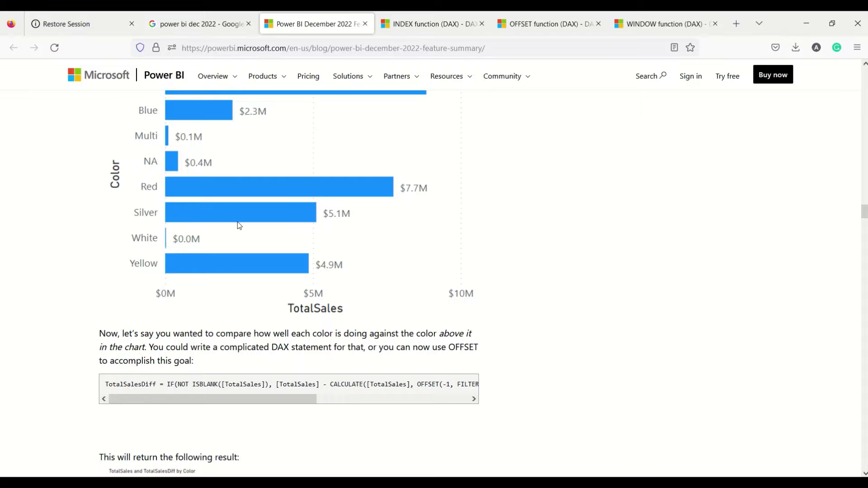
scroll(239, 242, up, 2)
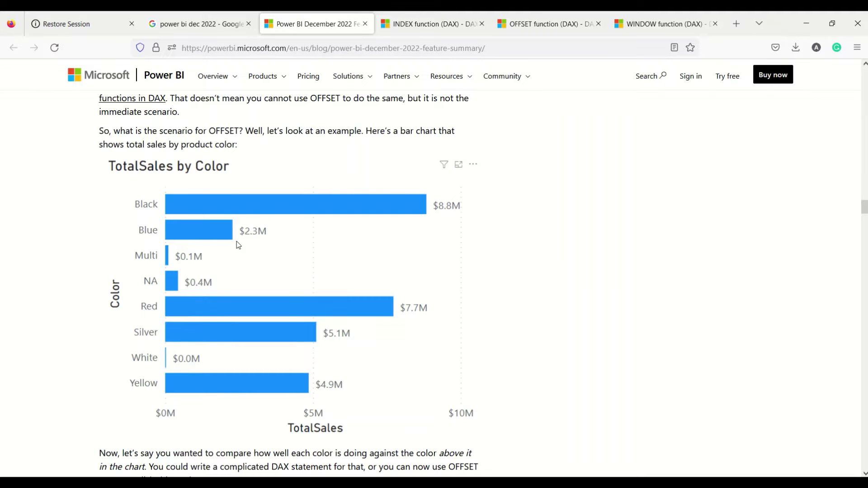
scroll(238, 245, down, 3)
drag(285, 340, 443, 342)
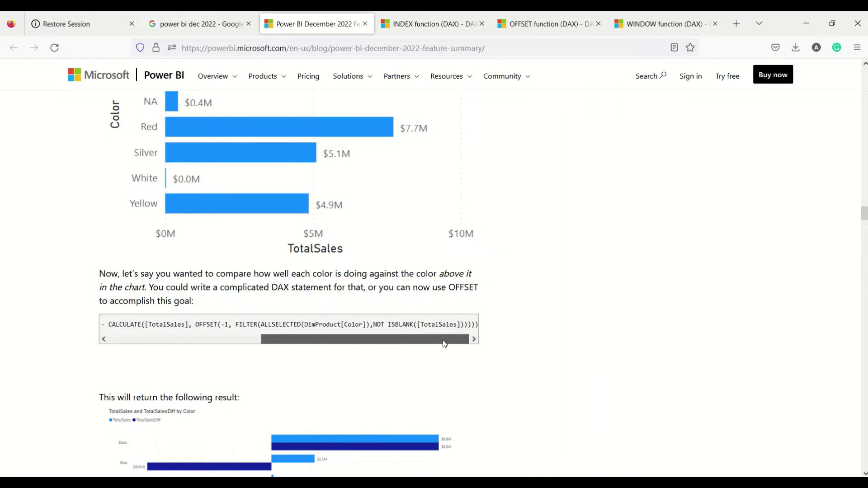
scroll(342, 283, down, 2)
scroll(342, 284, down, 9)
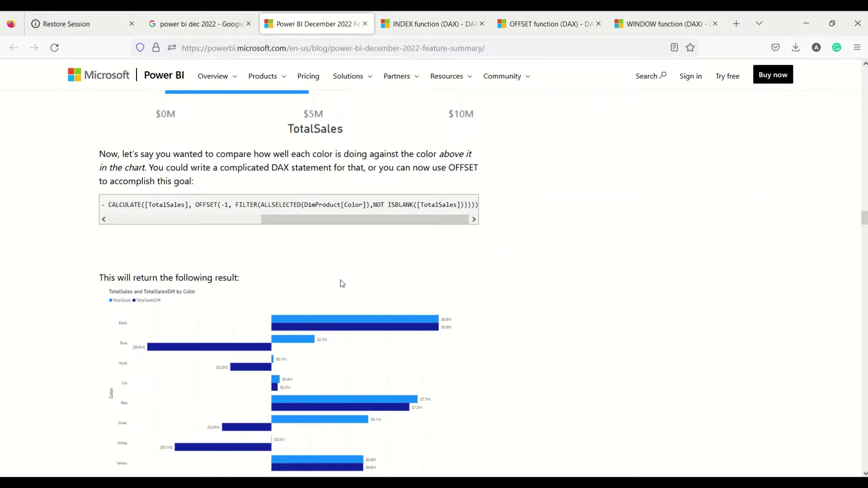
scroll(342, 284, down, 10)
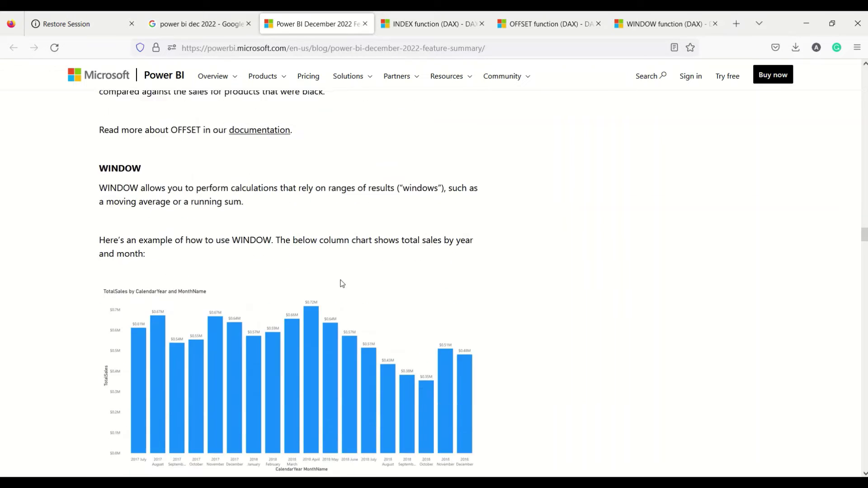
mouse_move(260, 349)
mouse_down()
mouse_move(440, 353)
mouse_move(255, 354)
mouse_up()
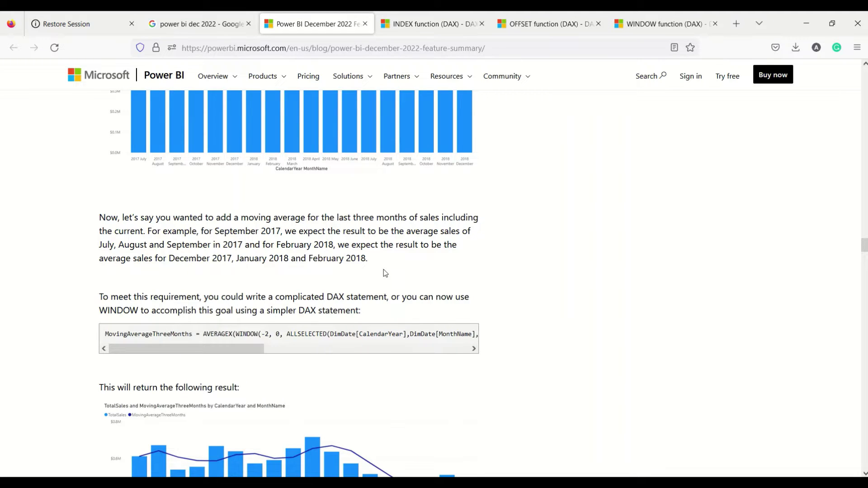
- Review the syntax and parameters of INDEX, OFFSET and WINDOW in the open DAX reference articles
click(405, 26)
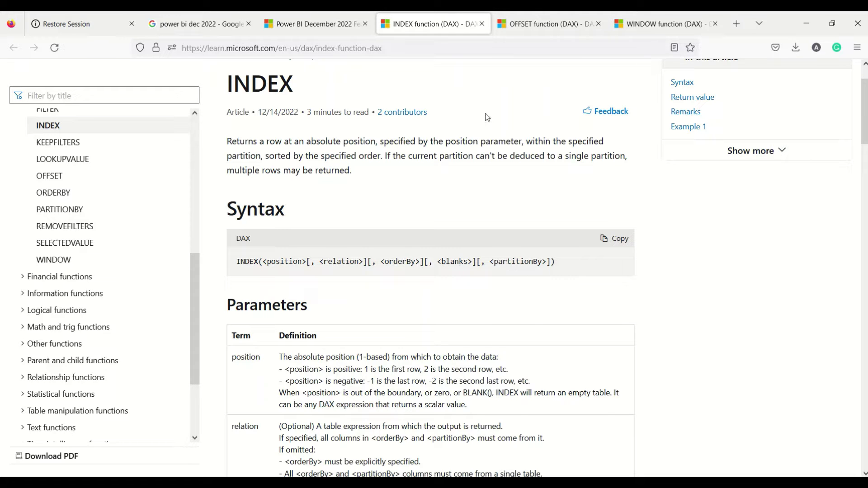
click(522, 28)
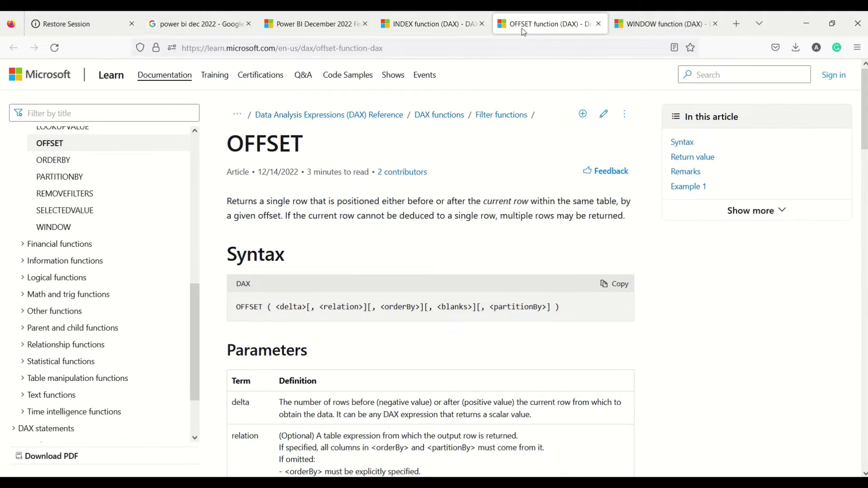
scroll(292, 261, down, 2)
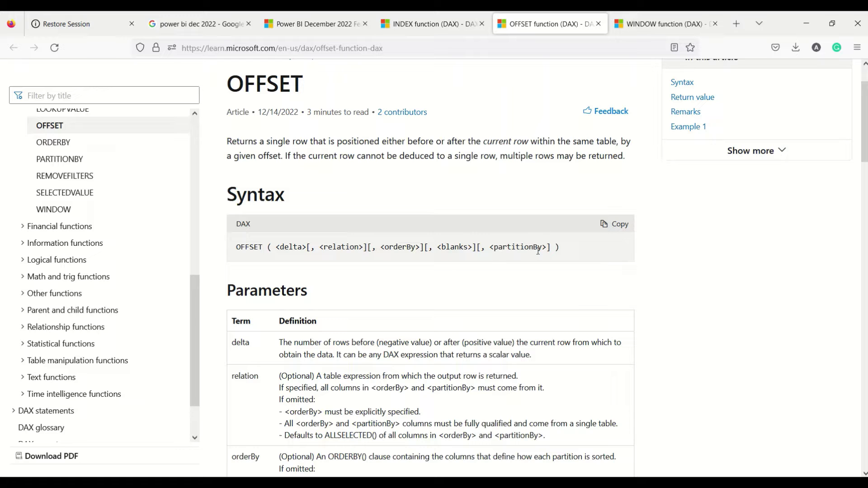
scroll(538, 250, down, 3)
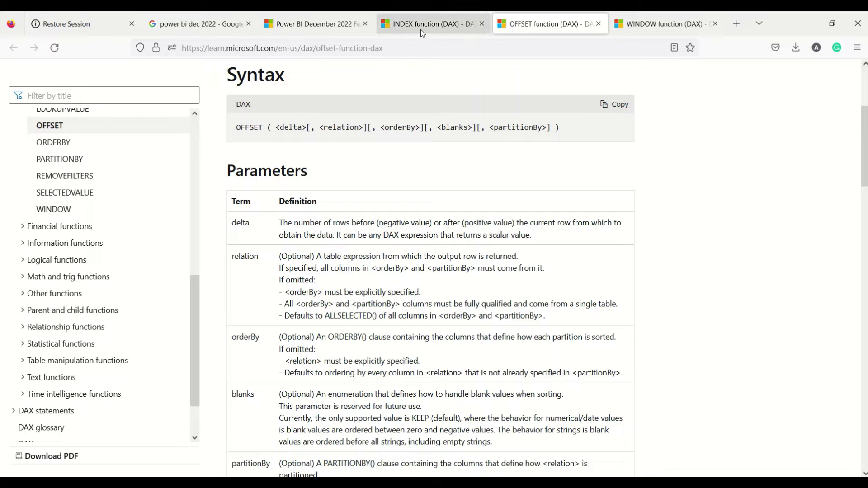
click(663, 22)
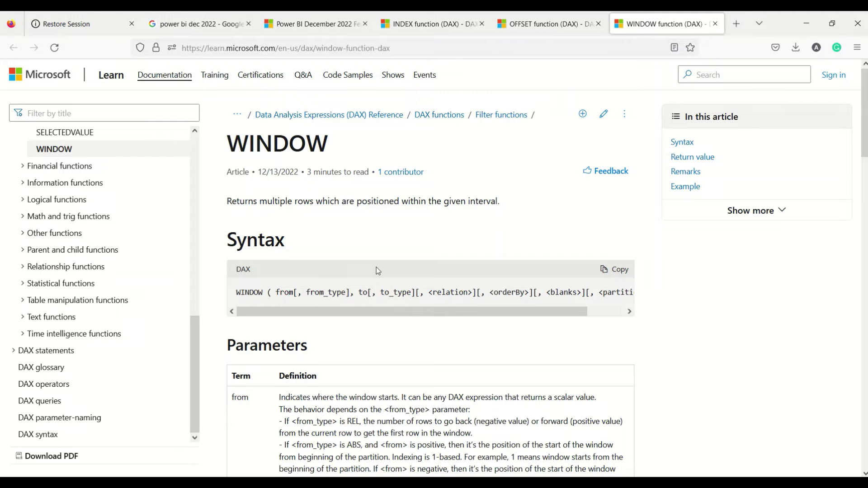
scroll(376, 267, down, 6)
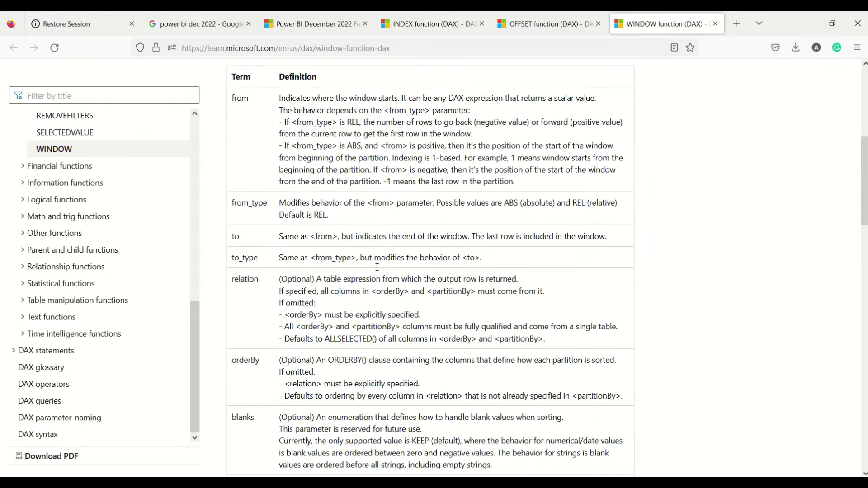
scroll(375, 269, up, 4)
drag(465, 194, 517, 194)
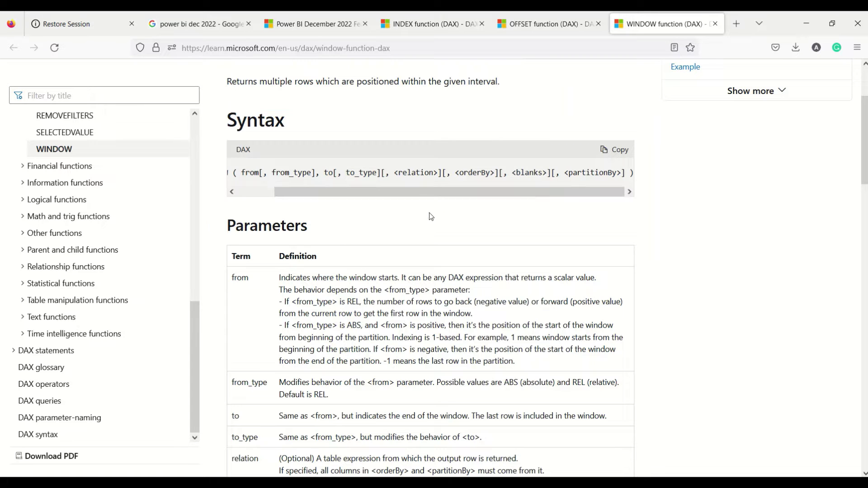
- Switch to the AT Small report in Power BI Desktop and add a new report page
key(alt+Tab)
key(alt+Tab)
key(alt+Tab)
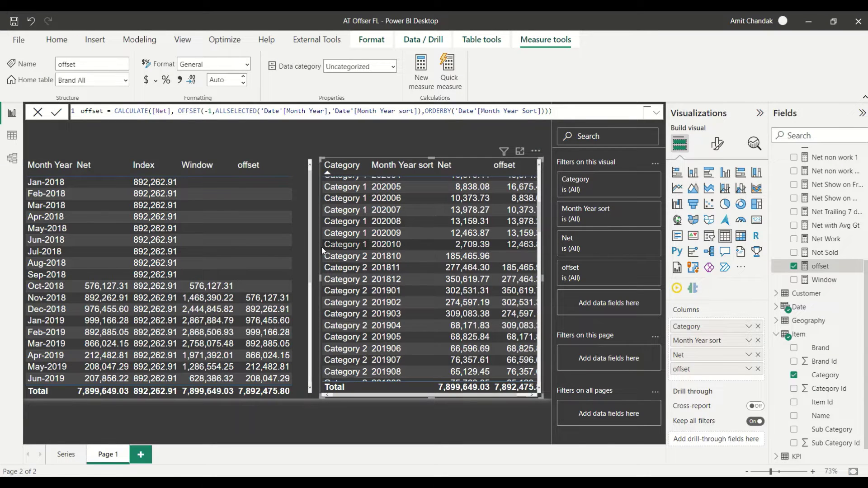
key(alt+Tab)
key(alt+Tab)
key(alt+Tab)
key(alt+Tab)
key(alt+Tab)
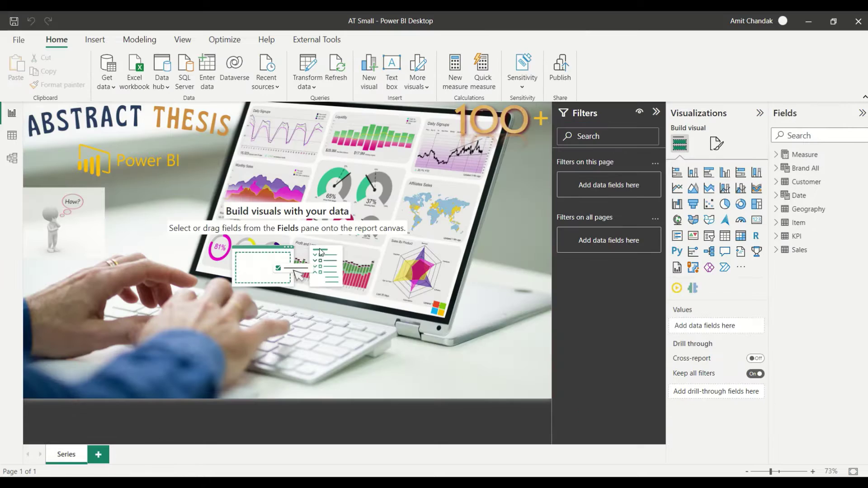
click(99, 454)
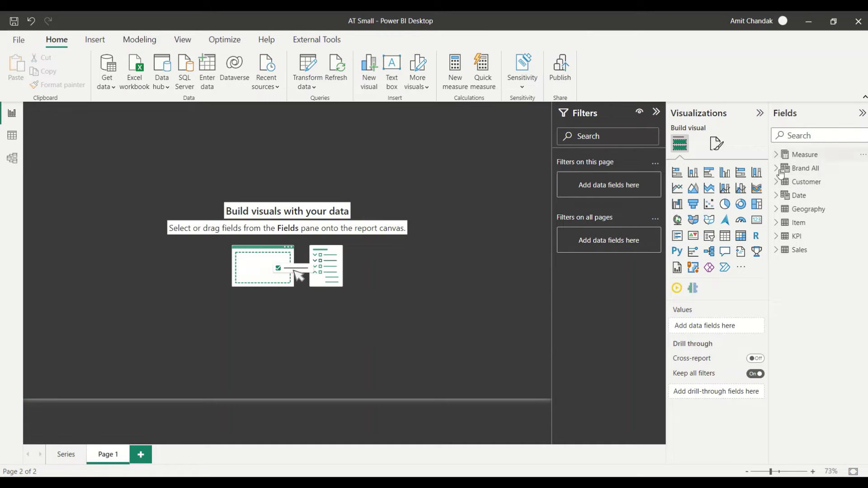
- Create two table visuals from the Date table, Month Year sort on the canvas's right half and Month Year on its left
click(779, 195)
drag(831, 271, 430, 188)
drag(428, 227, 394, 249)
drag(453, 286, 546, 403)
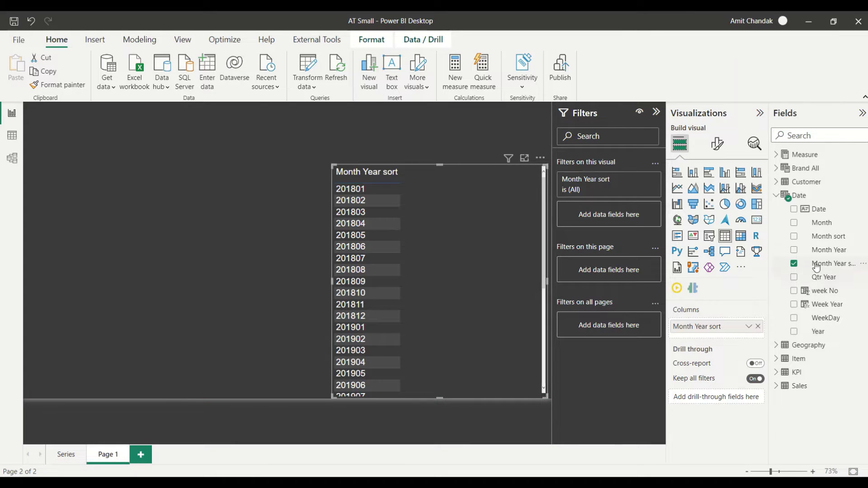
drag(820, 251, 87, 196)
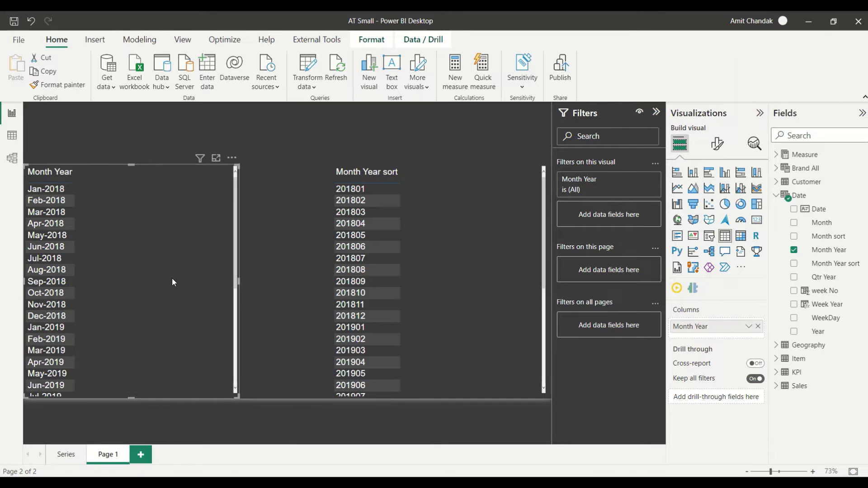
- Add the Net measure from the Base folder to both the Month Year and the Month Year sort tables
click(777, 157)
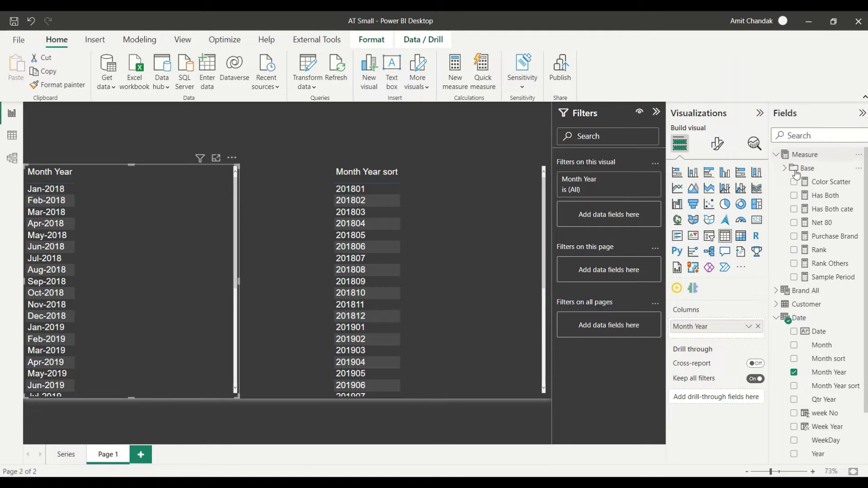
click(784, 169)
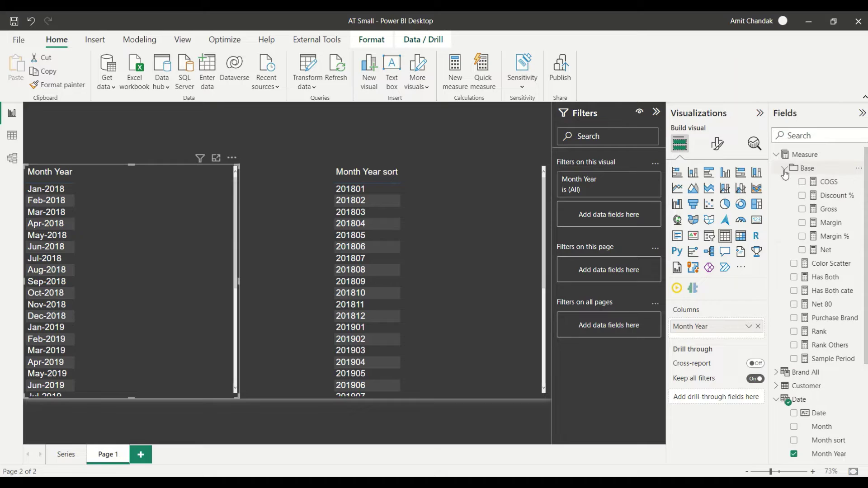
drag(826, 250, 155, 231)
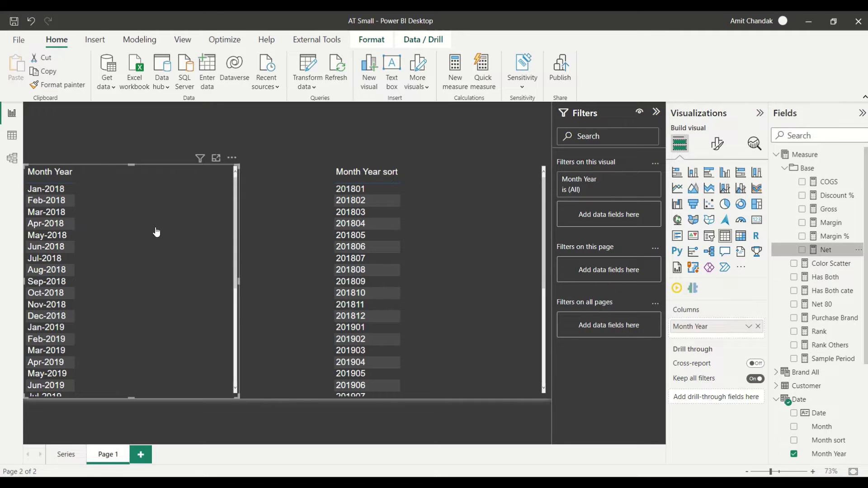
drag(823, 248, 469, 211)
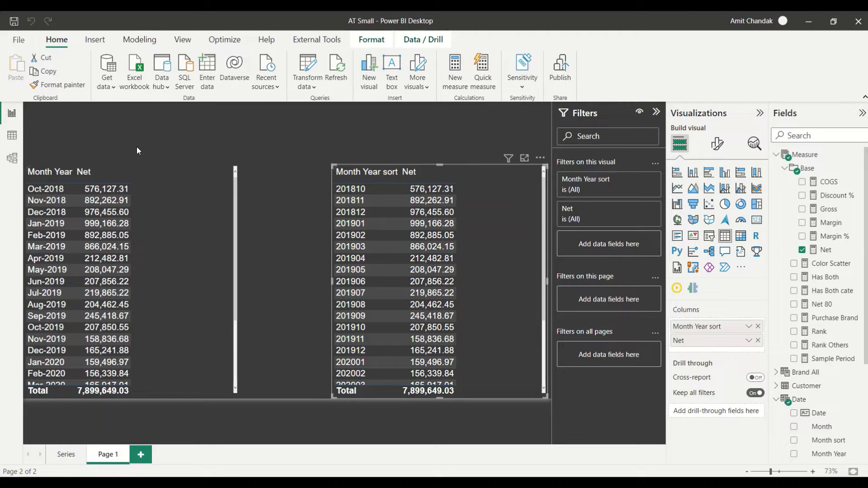
- Create a measure named Last month net that begins with CALCULATE over the [Net] measure
click(118, 111)
drag(119, 111, 72, 112)
text(La)
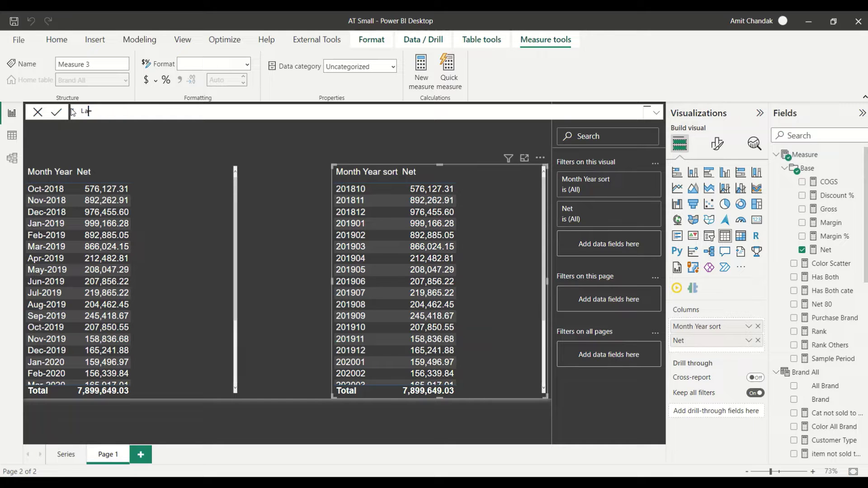
text(st month )
text(net)
text(CALCULATE([)
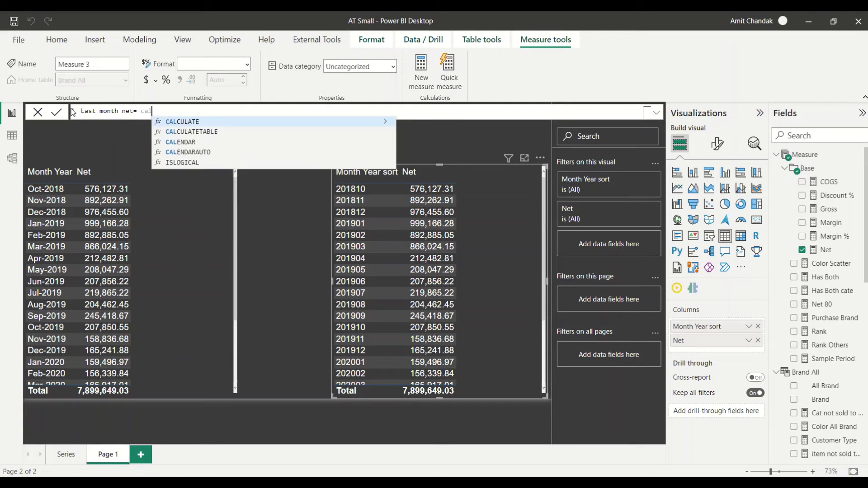
text(Net)
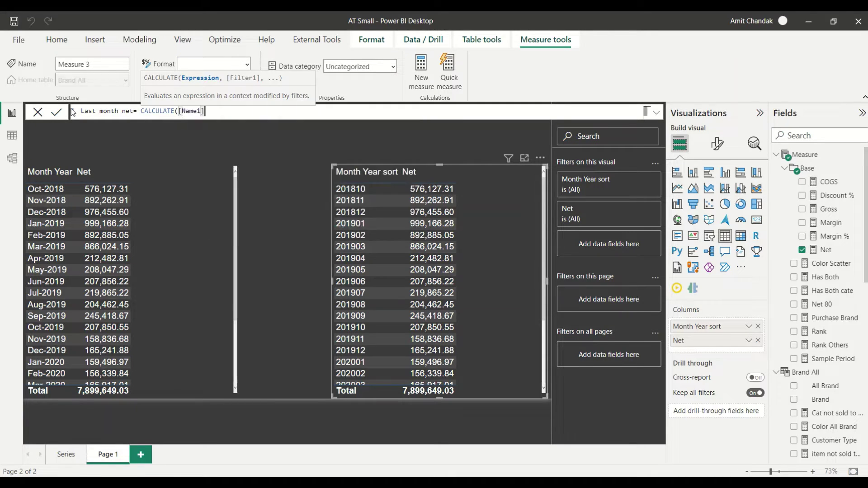
key(BackSpace)
key(BackSpace)
text(et)
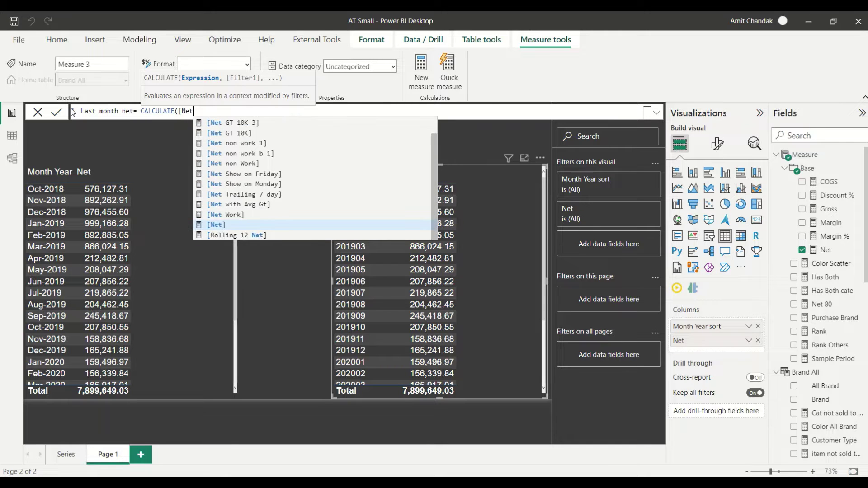
- Complete the Last month net measure with the filter OFFSET(-1,,ORDERBY('Date'[Month Year sort])) and commit it
text(], i)
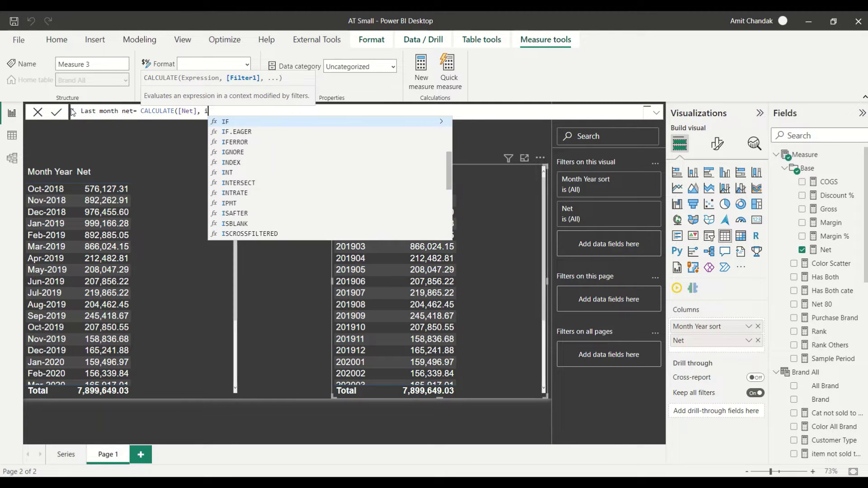
key(BackSpace)
text(of)
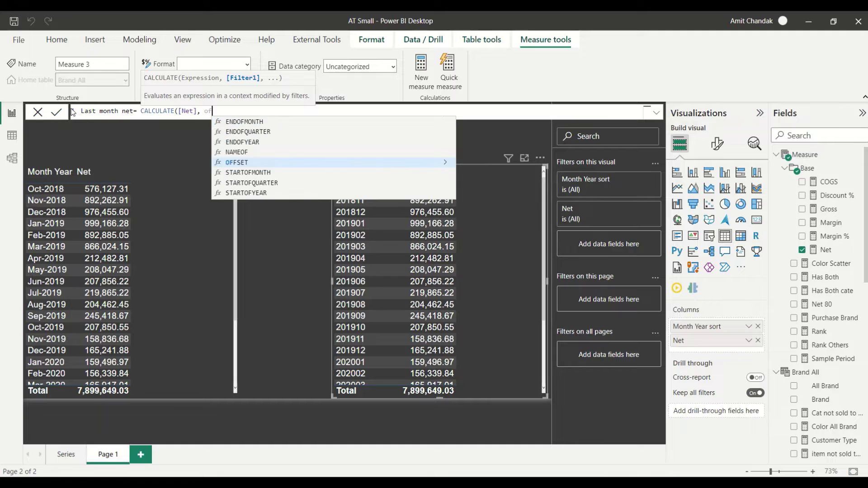
key(Tab)
text(-1)
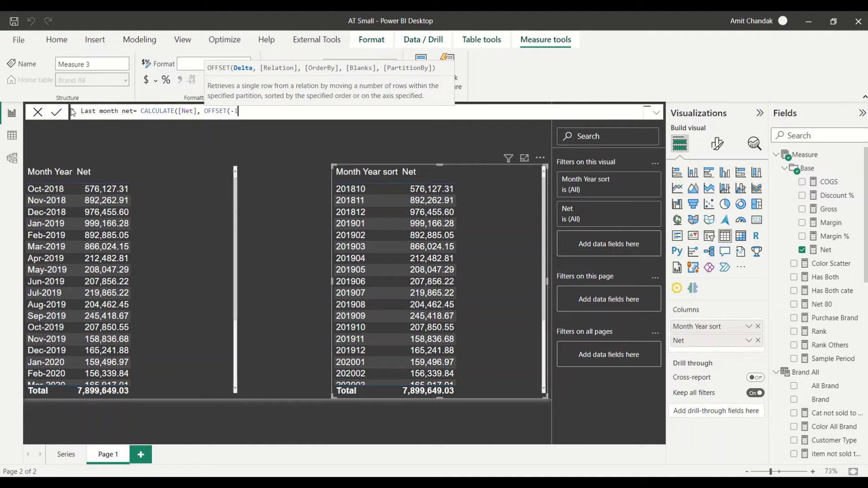
text(,,)
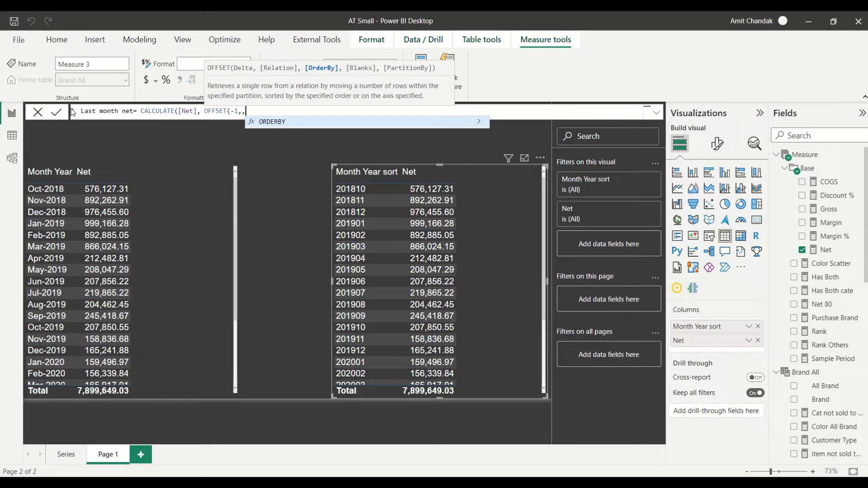
key(Tab)
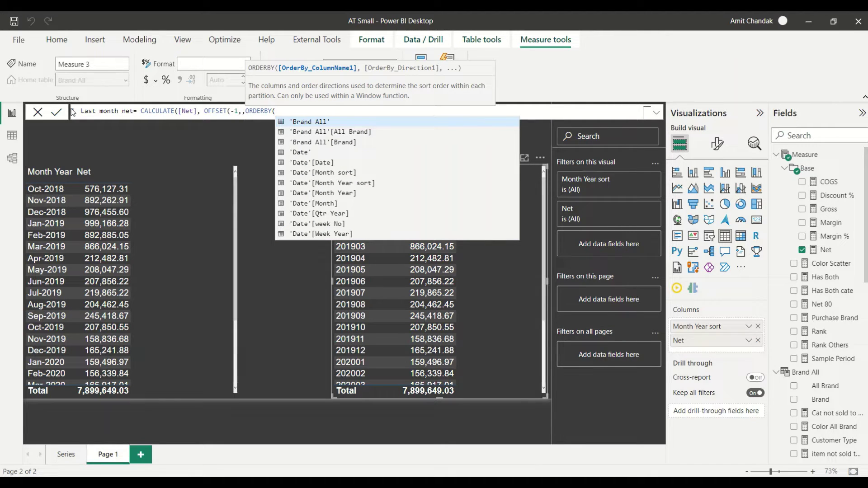
click(327, 181)
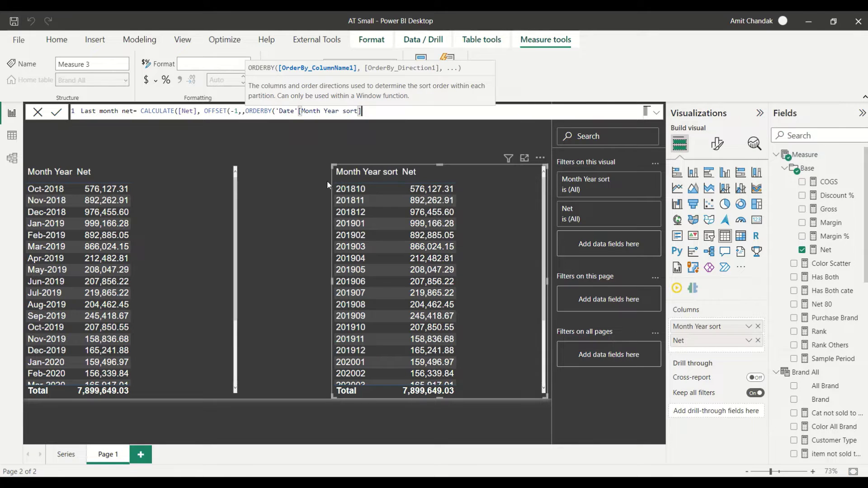
text())
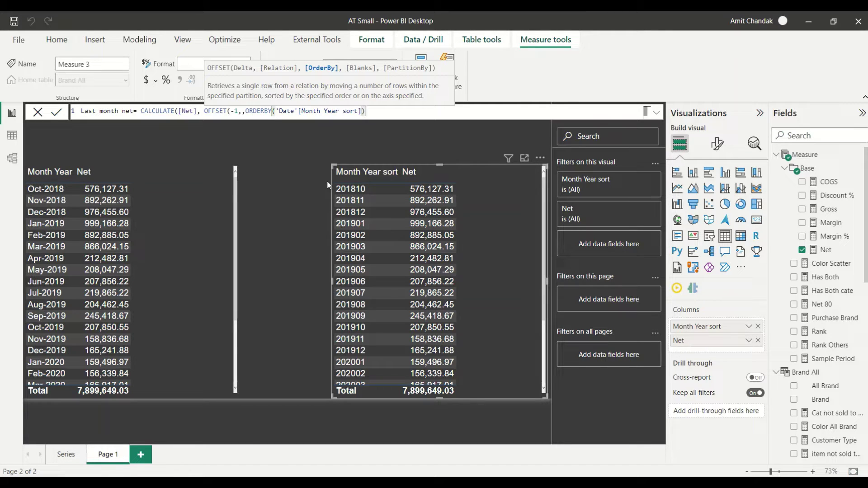
text())
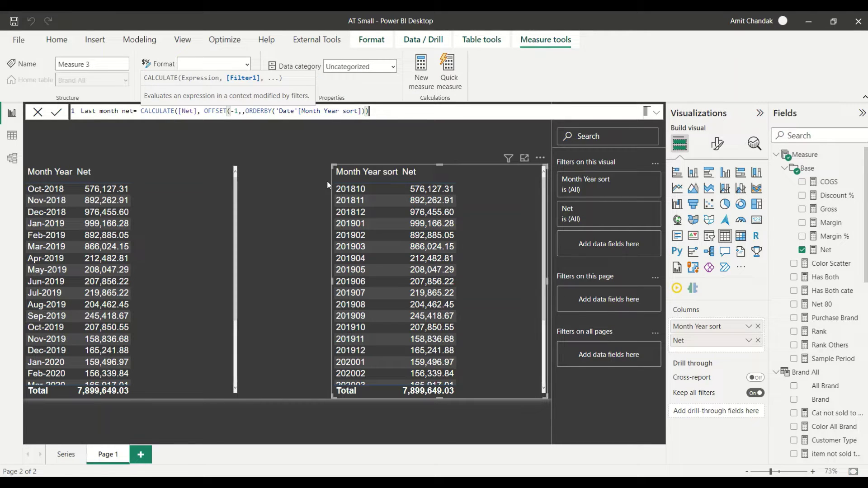
text())
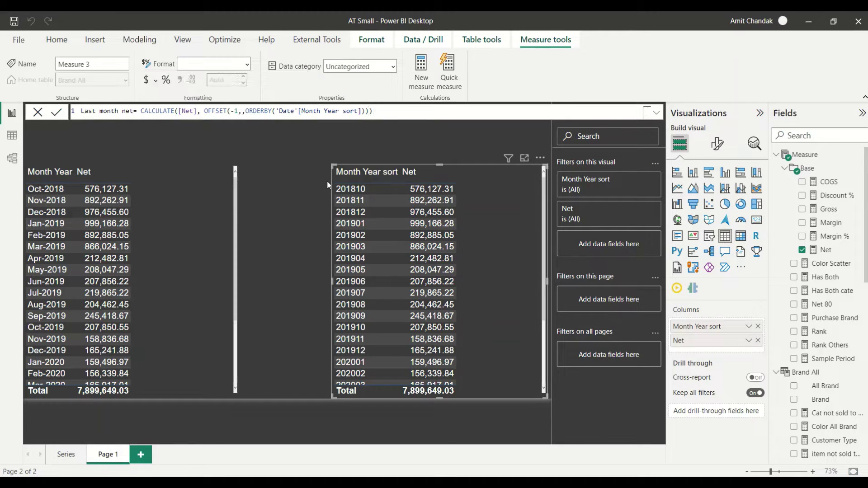
key(Return)
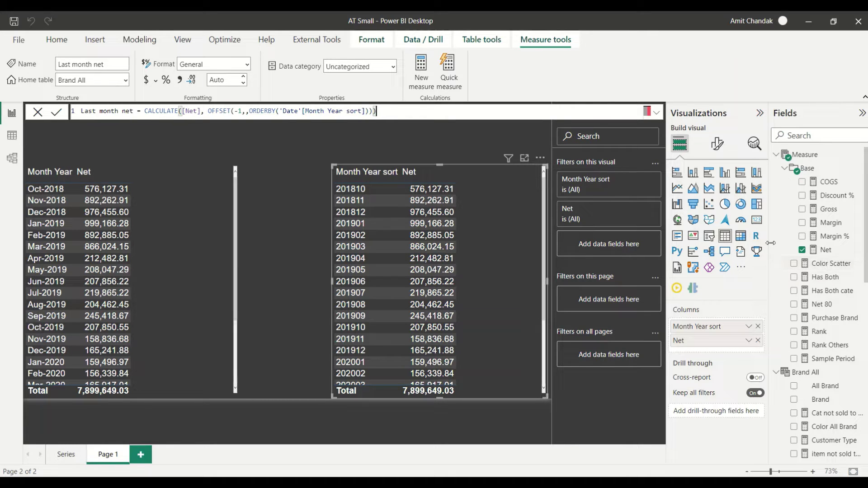
- Add the Last month net measure to both the Month Year sort table and the Month Year table
scroll(810, 281, down, 4)
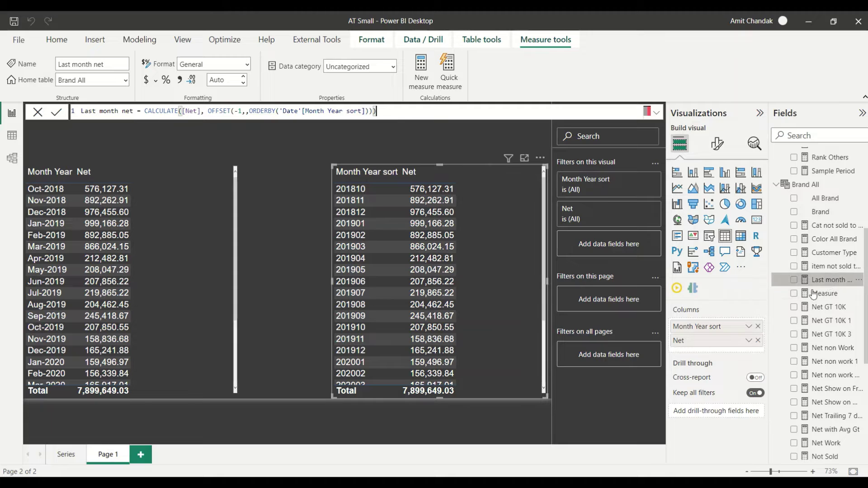
drag(814, 281, 497, 256)
drag(825, 285, 188, 234)
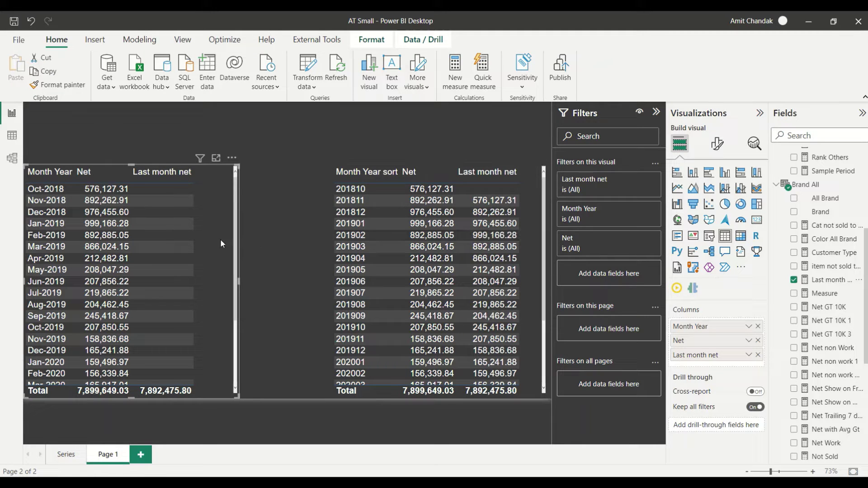
scroll(190, 239, down, 3)
scroll(189, 236, up, 4)
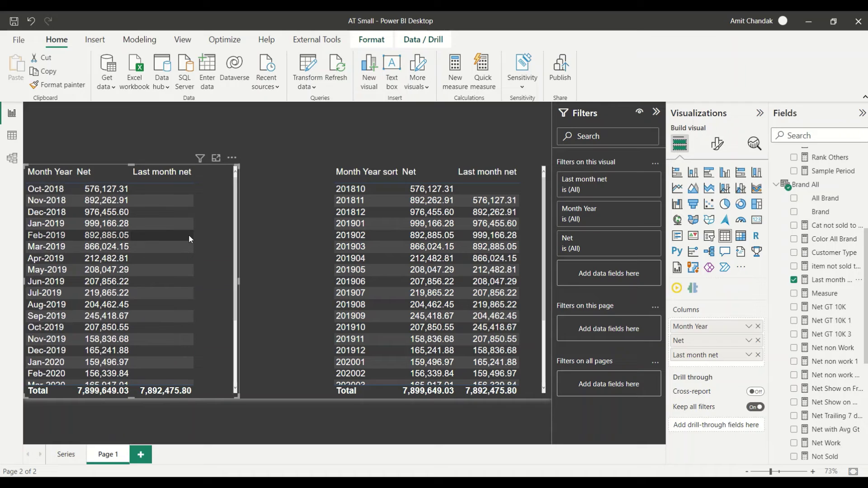
- Insert ALLSELECTED('Date'[Month Year]) as OFFSET's relation argument in the Last month net measure and commit it
click(818, 280)
click(248, 111)
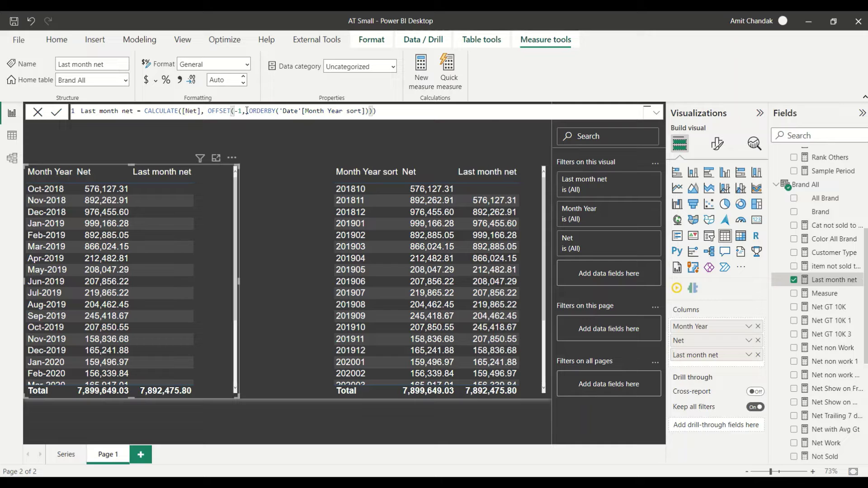
text(all)
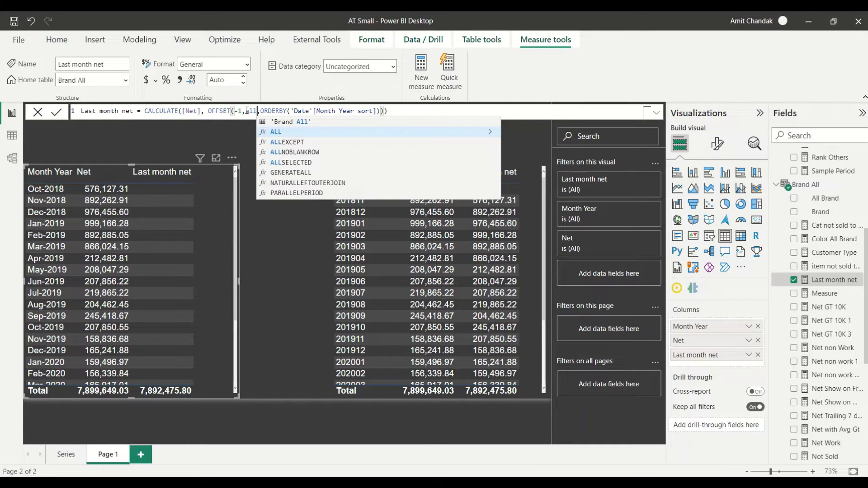
text(se)
key(Tab)
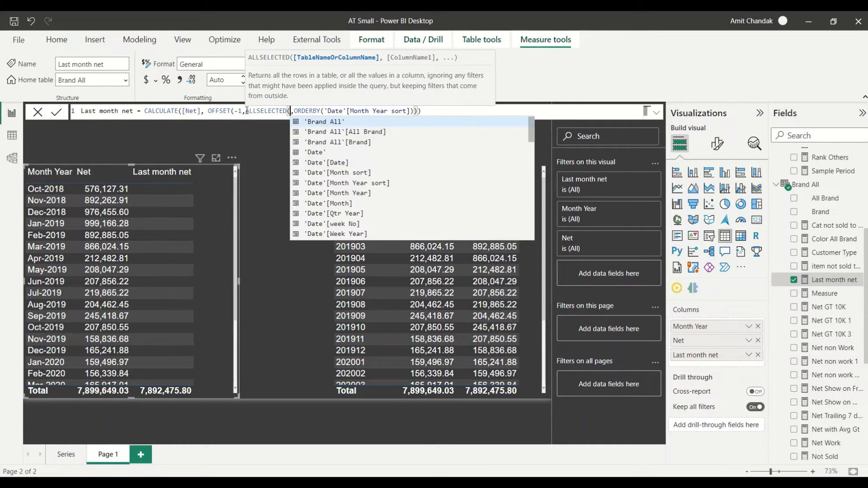
text(mo)
key(Up)
key(Tab)
key(Right)
key(Return)
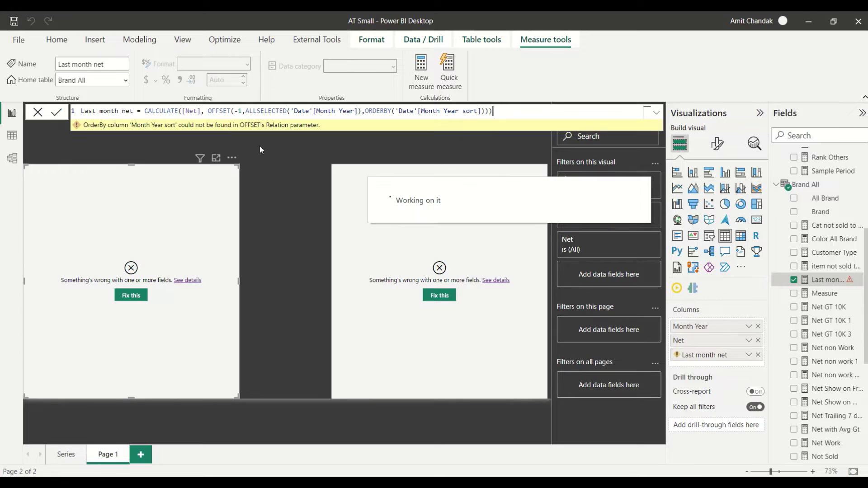
- Change the ALLSELECTED column in the Last month net measure to 'Date'[Month Year sort] and commit it
click(357, 111)
key(BackSpace)
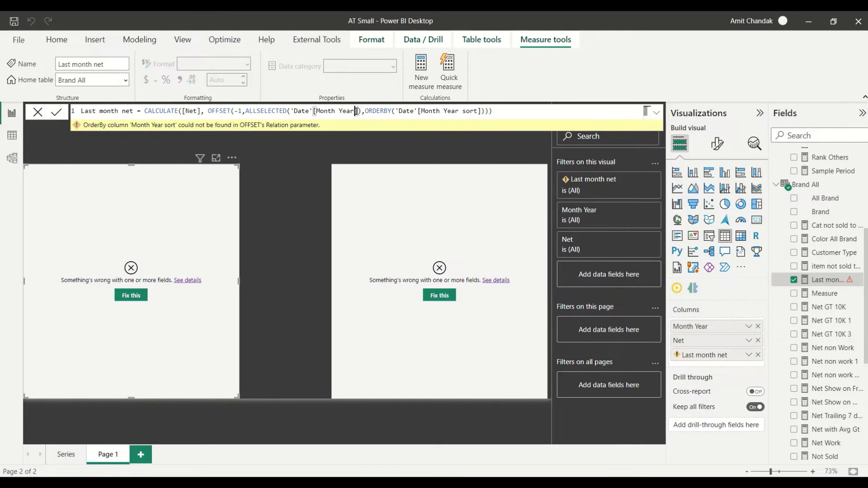
text(so)
key(Tab)
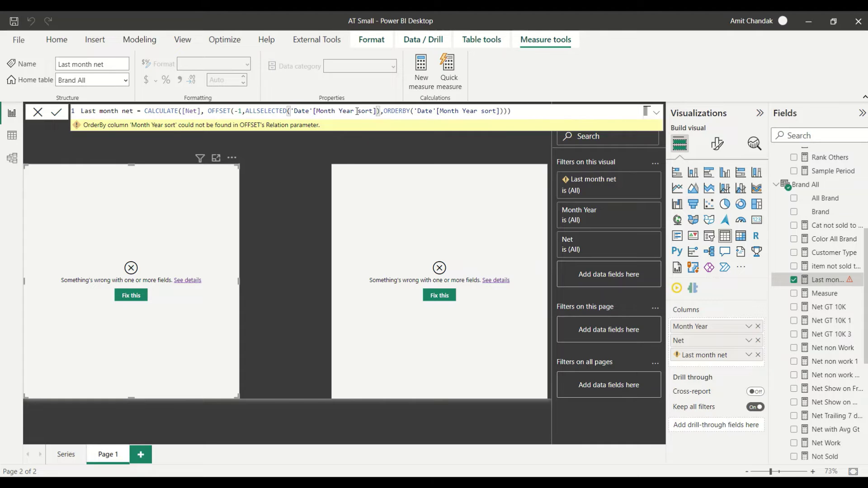
key(Return)
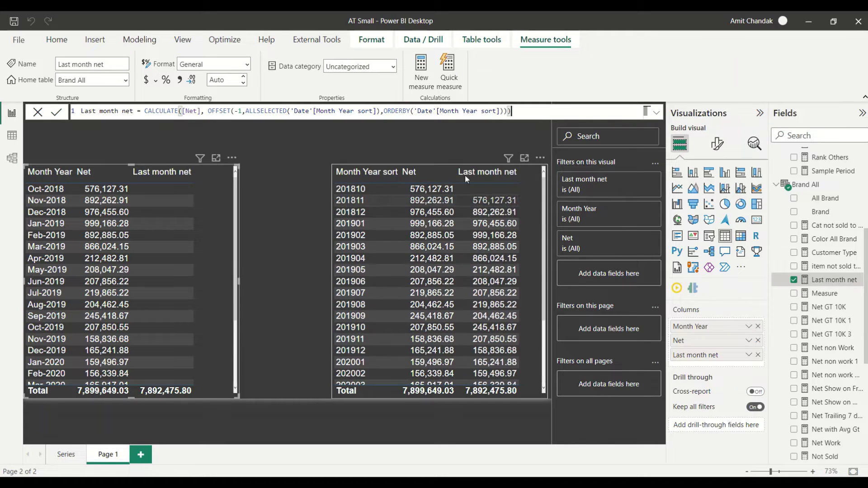
- Set ALLSELECTED in the Last month net measure to both 'Date'[Month Year] and 'Date'[Month Year sort], and commit it
click(377, 112)
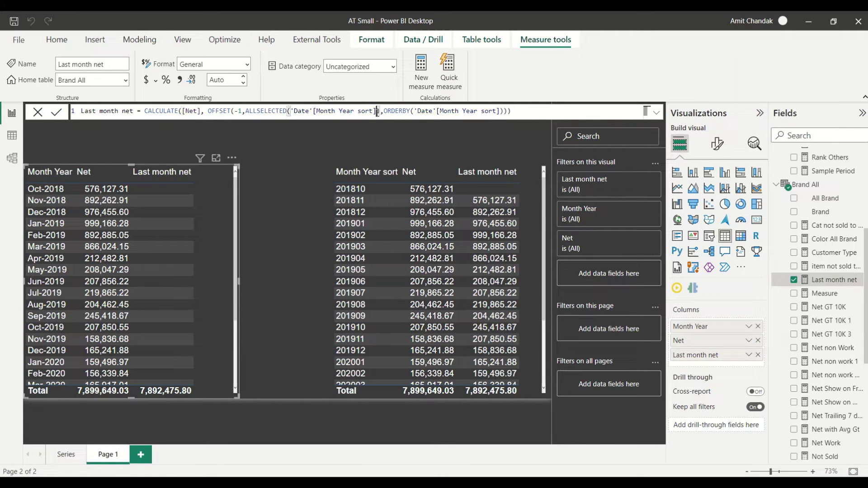
key(BackSpace)
key(BackSpace)
key(BackSpace)
key(BackSpace)
key(BackSpace)
key(BackSpace)
text(])
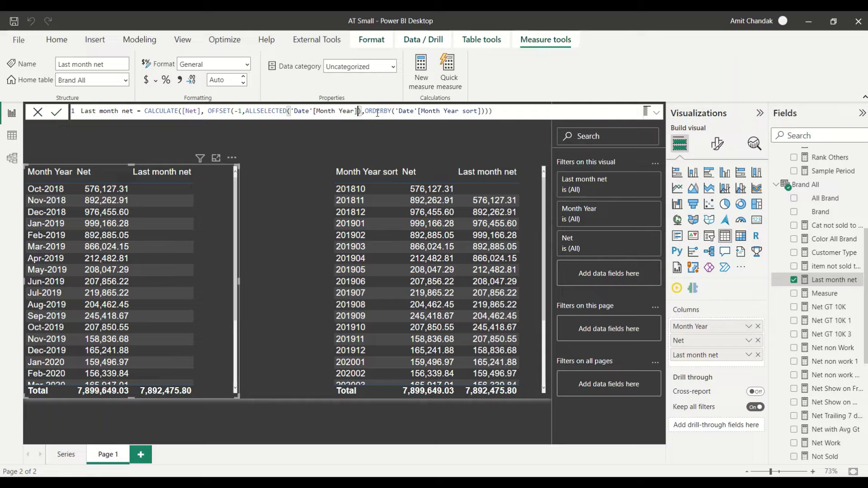
text(, ma)
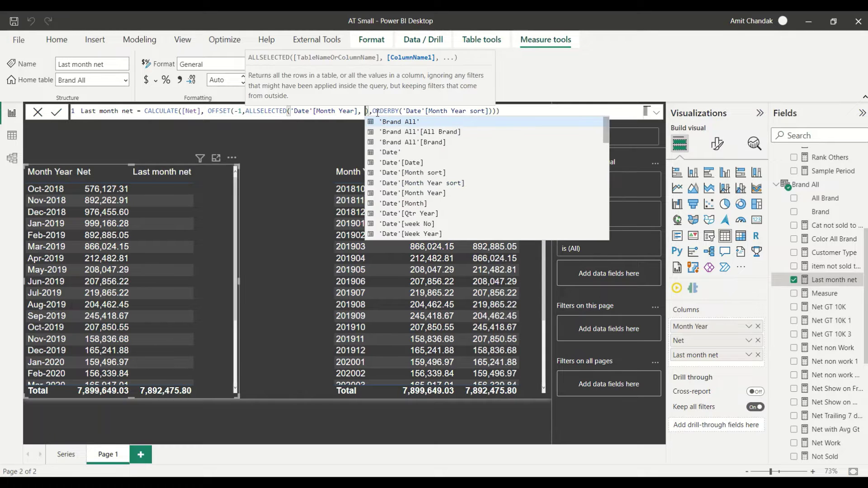
key(BackSpace)
text(o)
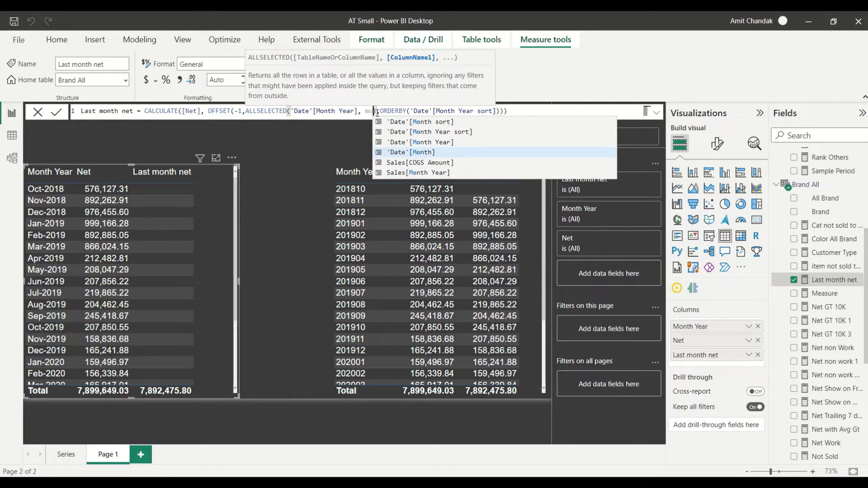
key(Up)
key(Up)
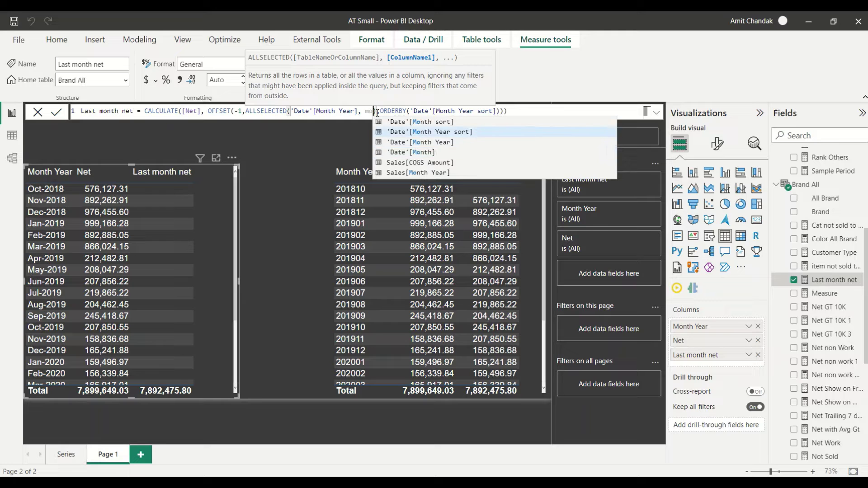
key(Tab)
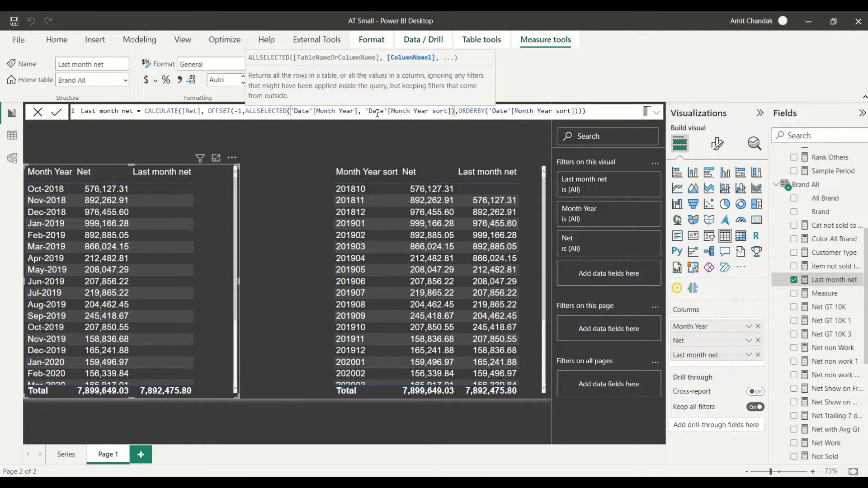
key(Return)
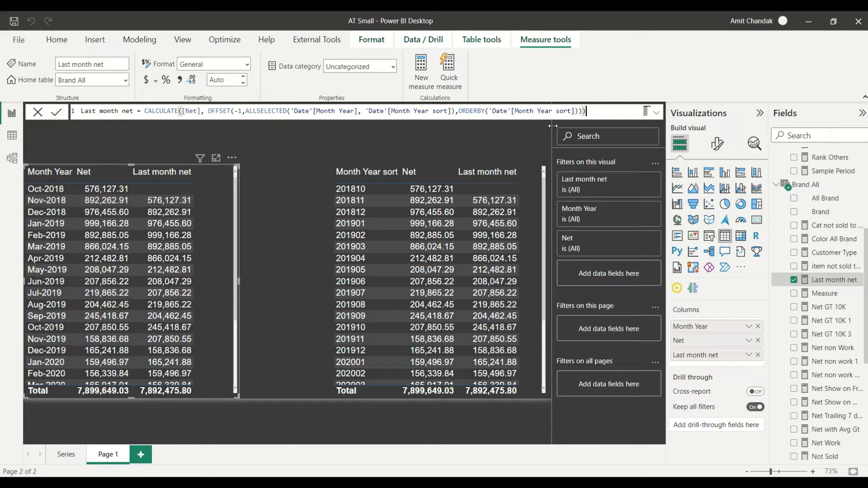
- Add PARTITIONBY('Date'[Year]) as the last argument of OFFSET in the Last month net measure, leaving the blanks argument empty, and commit it
click(579, 111)
text(,,)
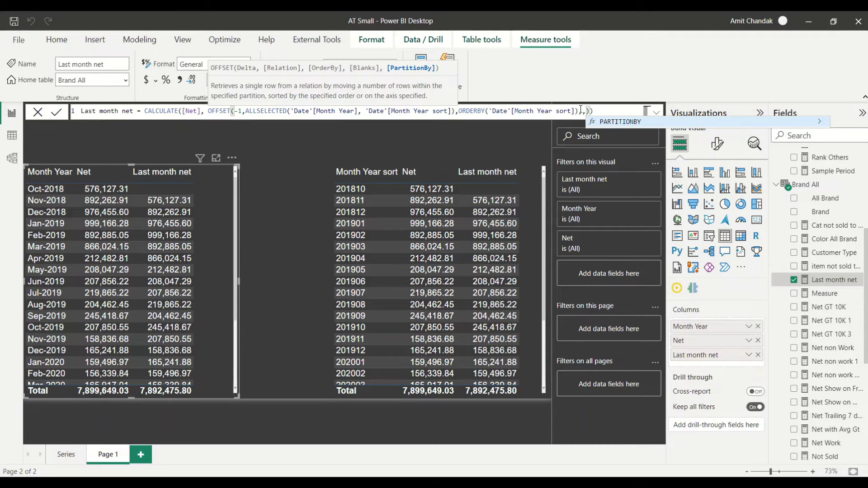
key(Tab)
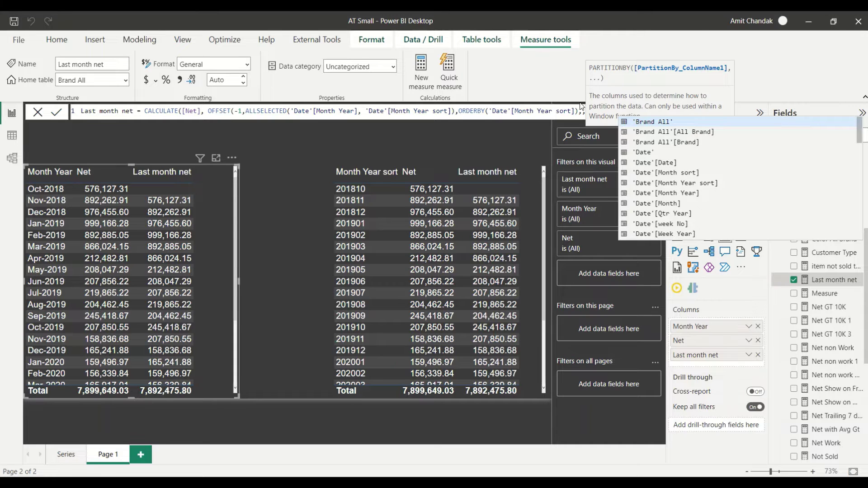
click(571, 112)
click(632, 111)
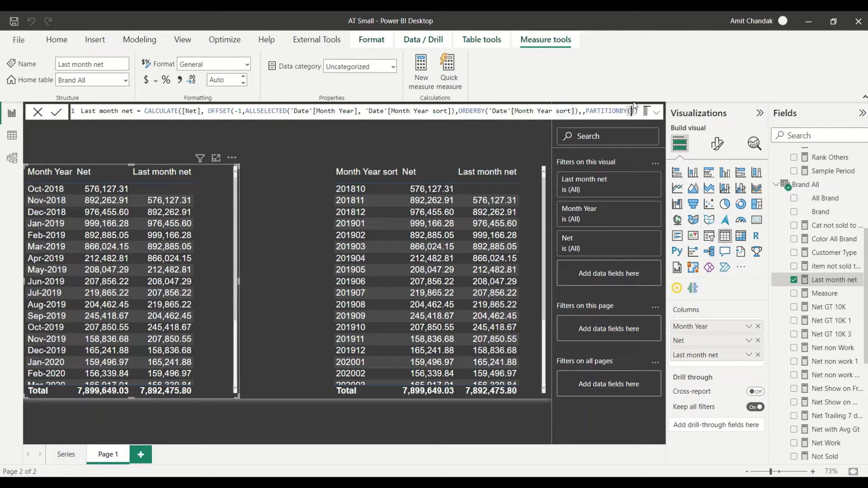
text(date)
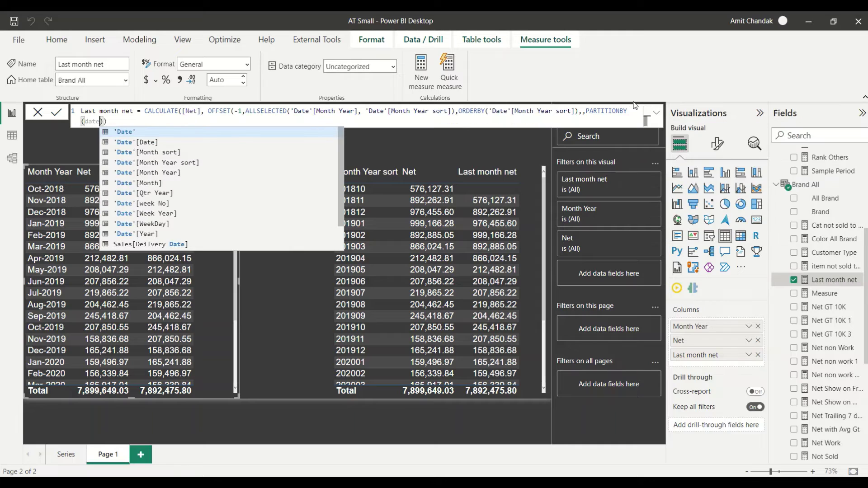
key(Down)
key(Down)
key(Down)
key(Down)
key(Down)
key(Down)
key(Down)
key(Down)
key(Down)
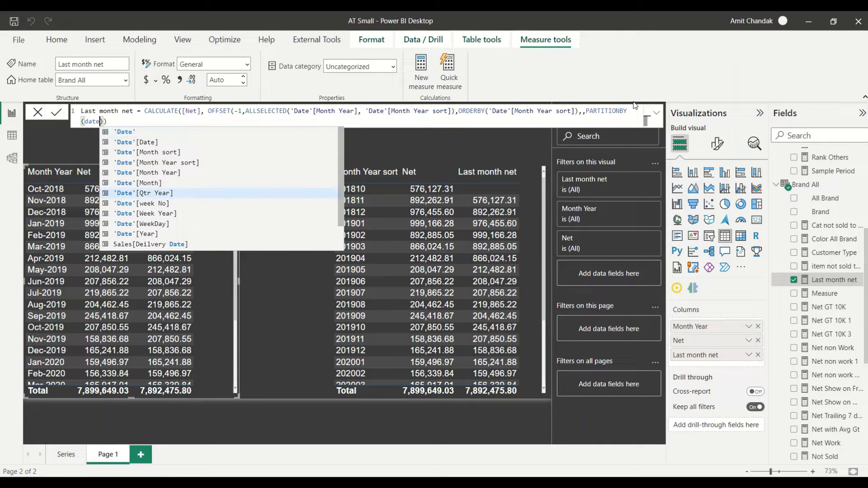
key(Tab)
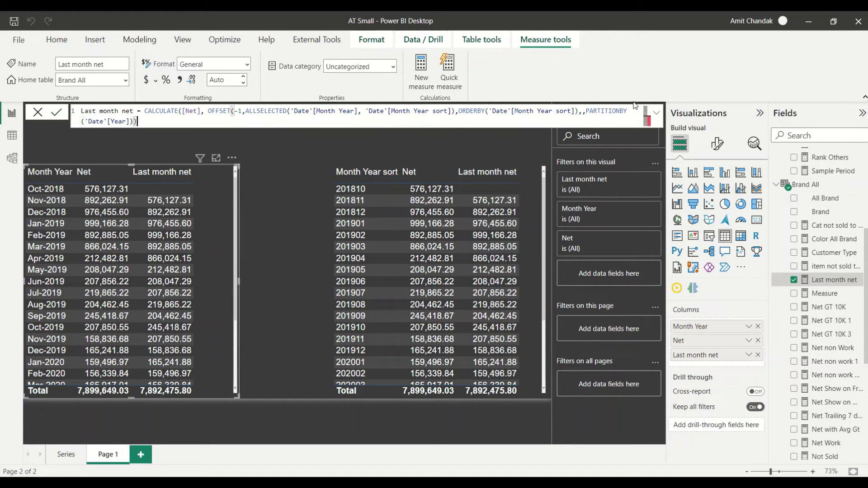
text())
key(Return)
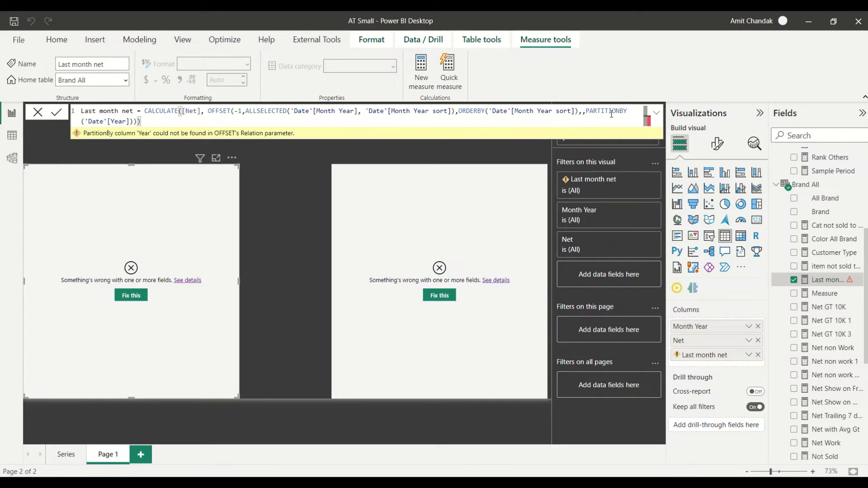
- Add 'Date'[Year] as the third column of ALLSELECTED in the Last month net measure and commit it
click(141, 126)
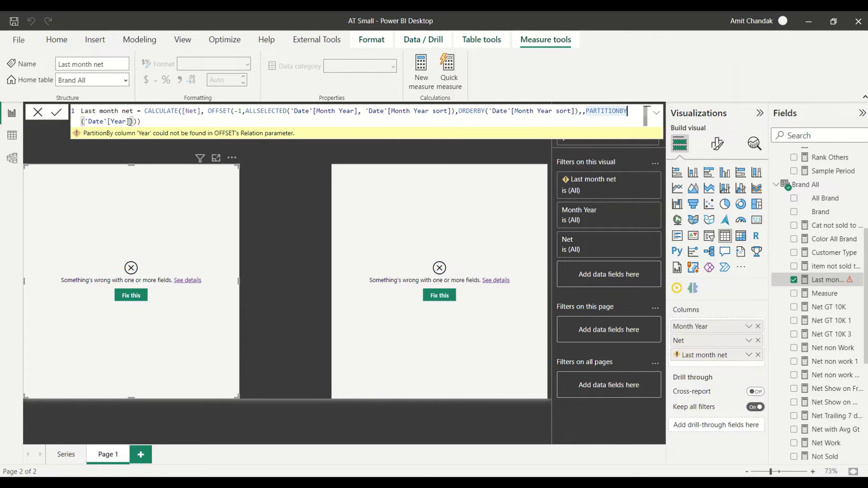
click(453, 111)
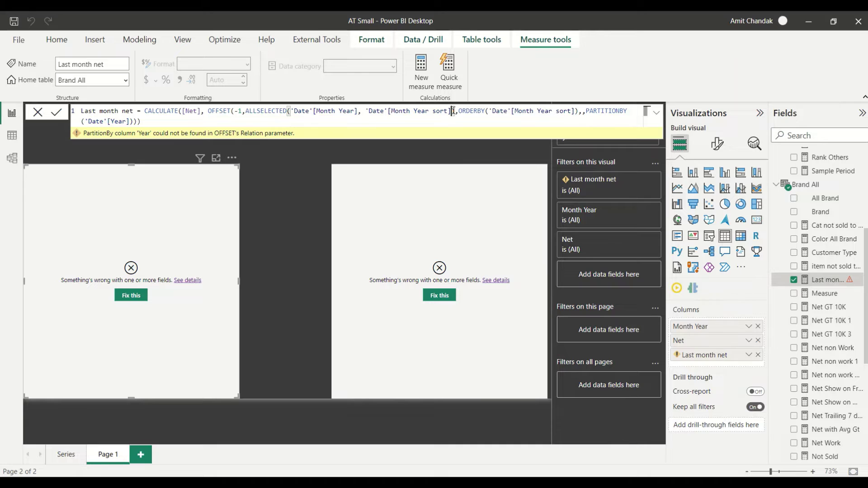
text(,)
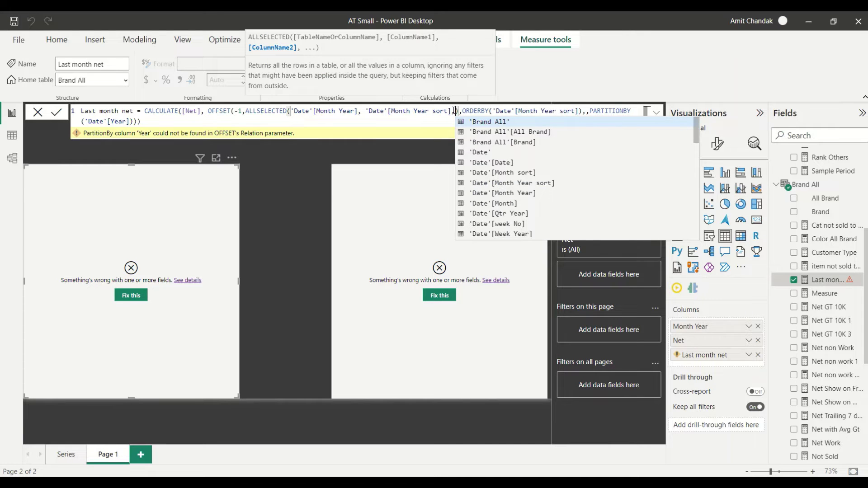
text(da)
key(Down)
key(Down)
key(Down)
key(Down)
key(Down)
key(Down)
key(Down)
key(Down)
key(Down)
key(Down)
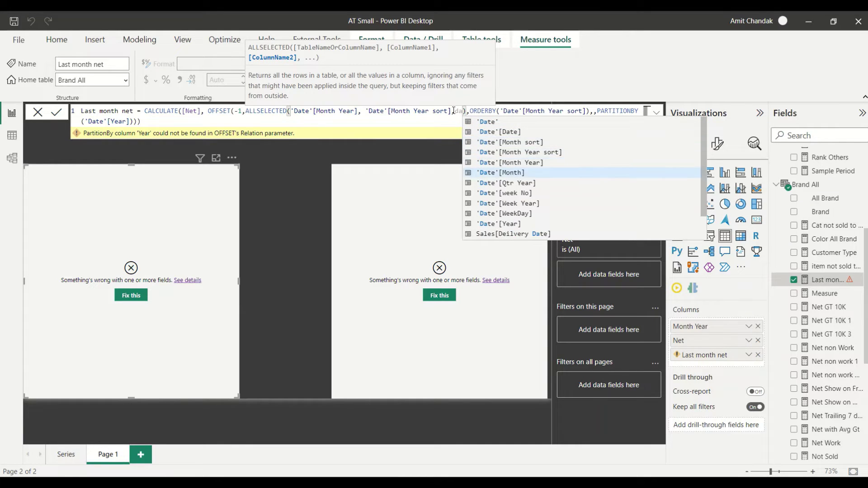
key(Tab)
key(Right)
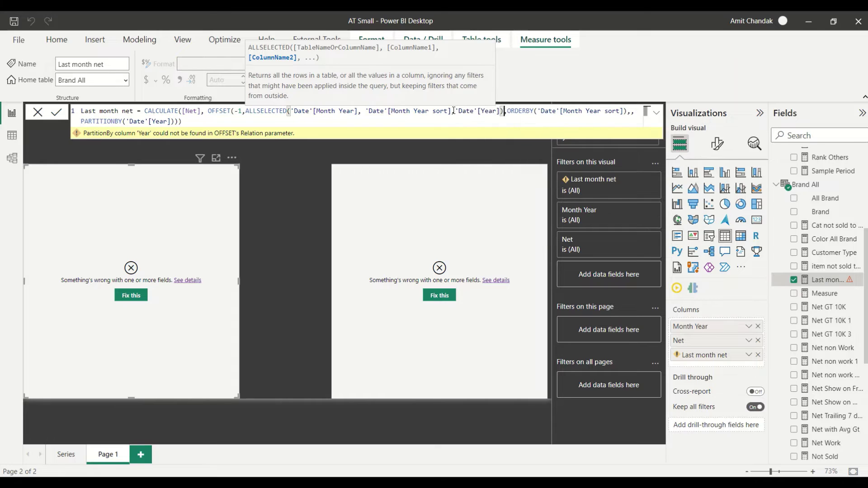
key(Return)
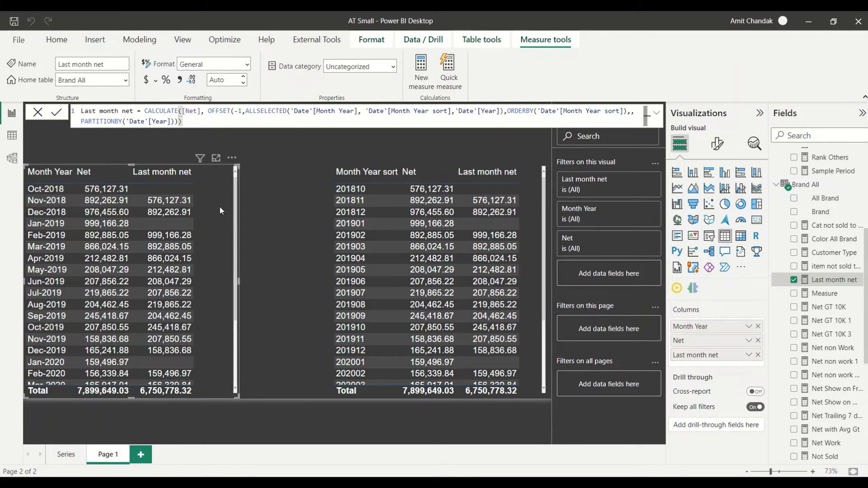
drag(245, 111, 505, 111)
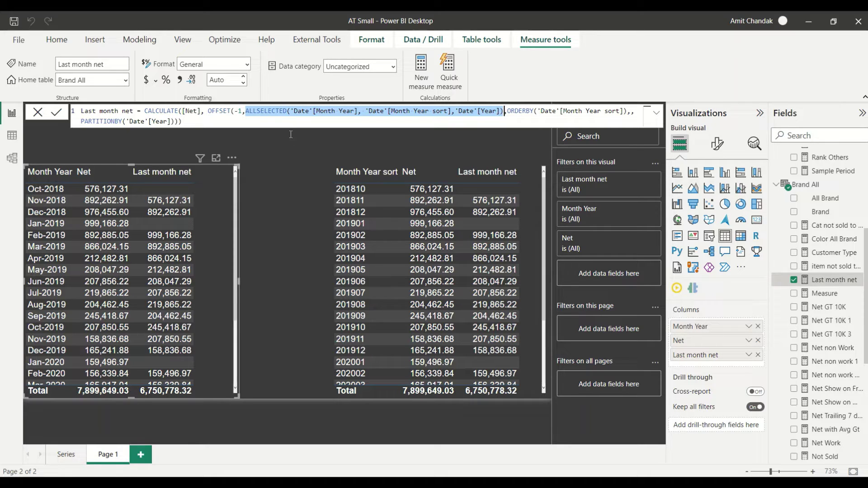
- Rename the Page 1 report page as Offset
double_click(115, 455)
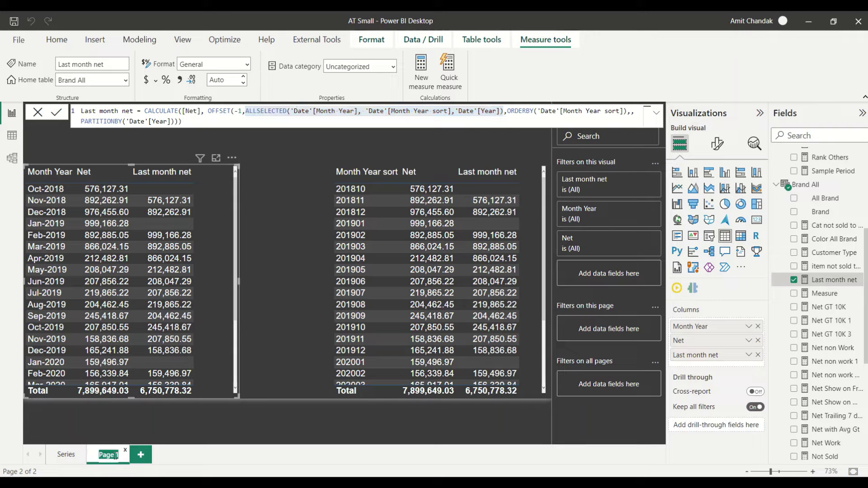
text(Offset)
click(118, 430)
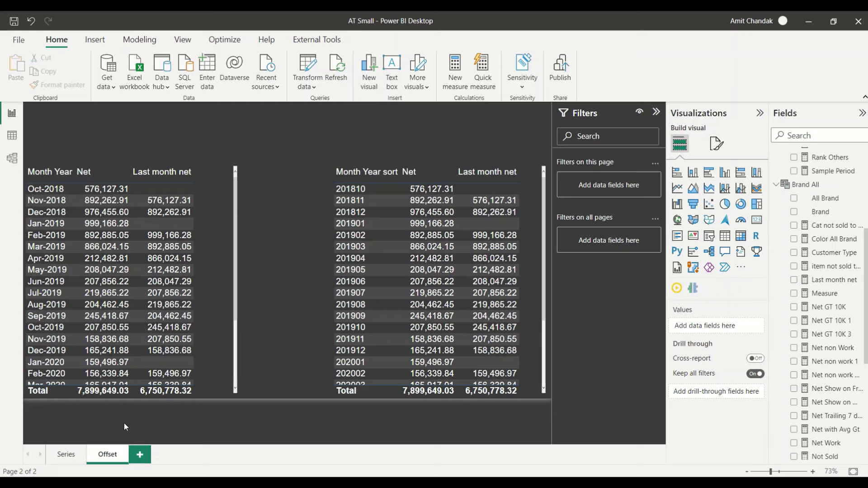
- Save the report under the new file name AT Dec 2022 OIW in the Data folder
click(18, 40)
click(45, 117)
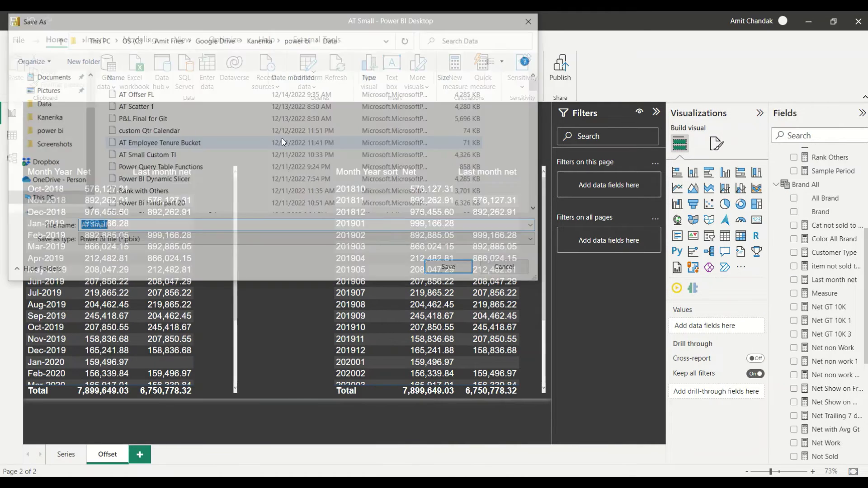
click(130, 228)
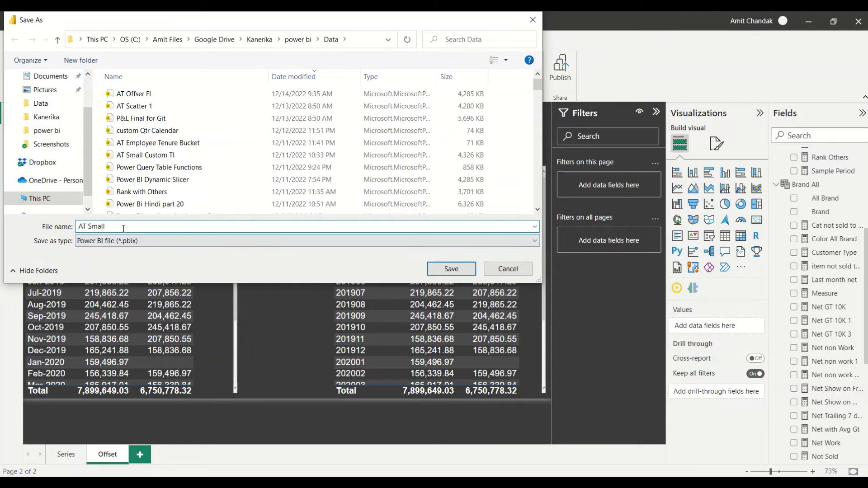
double_click(96, 227)
text(Desc)
key(BackSpace)
key(BackSpace)
key(BackSpace)
text(c 2022 OlW)
key(Return)
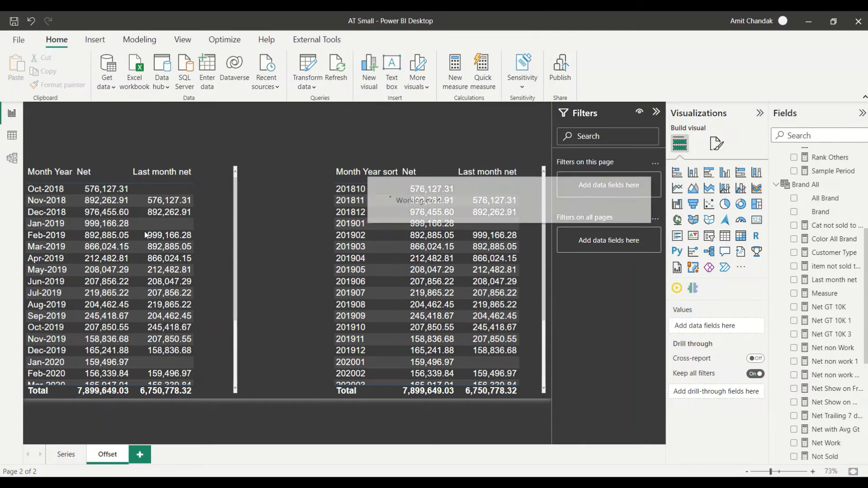
- Duplicate the Offset page and select the Month Year table on the copy
right_click(108, 458)
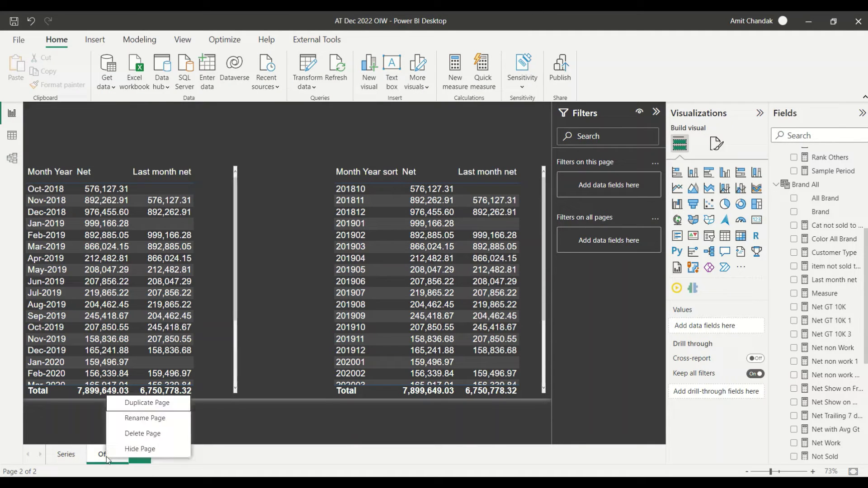
click(141, 405)
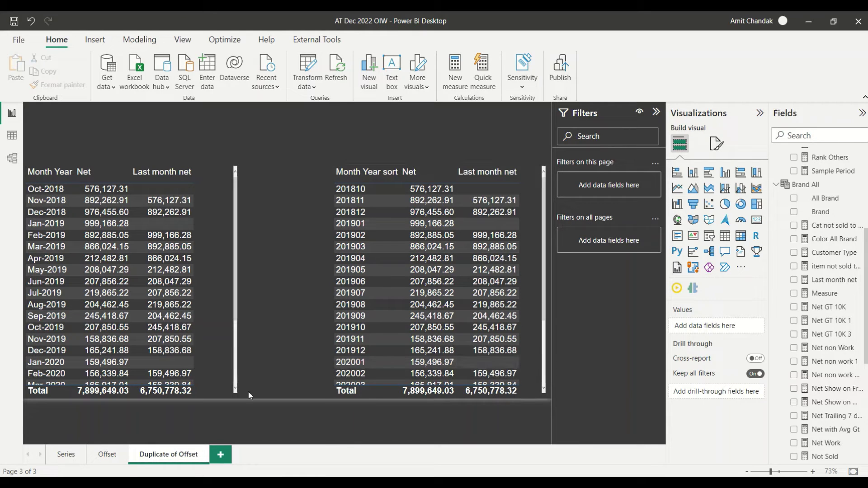
click(238, 315)
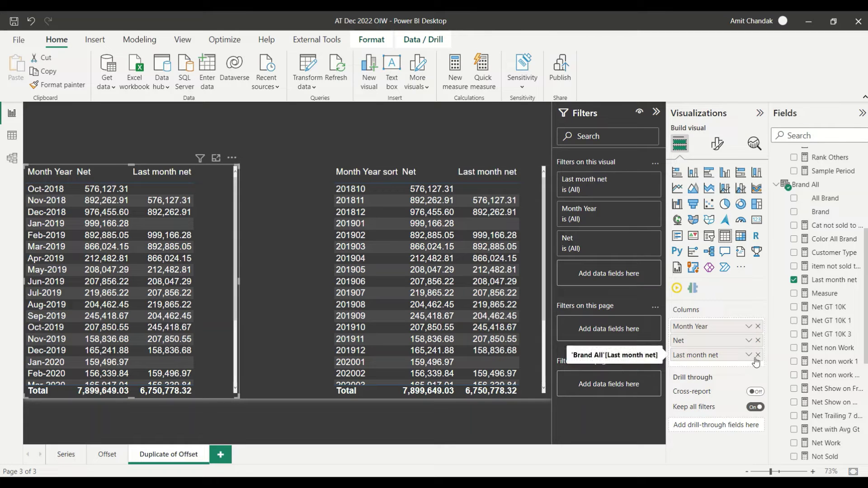
- Create a new measure from a copy of the Last month net formula and name it Window 3
click(827, 280)
key(ctrl+a)
key(ctrl+c)
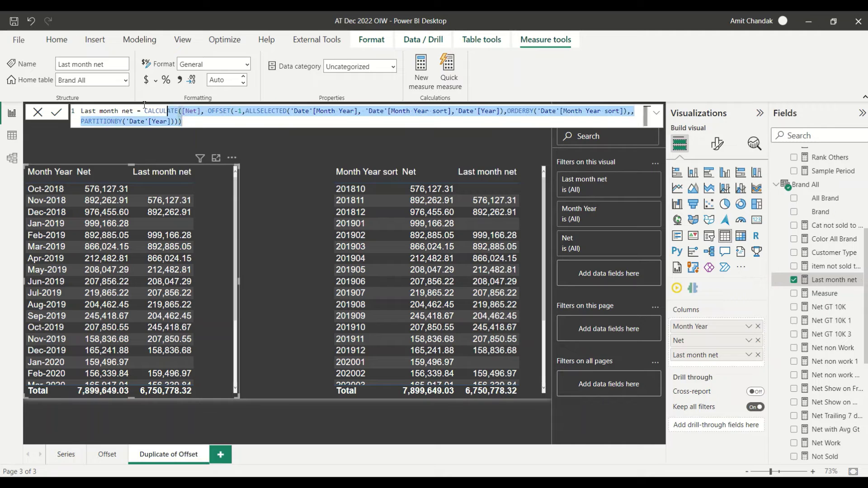
click(522, 89)
click(420, 81)
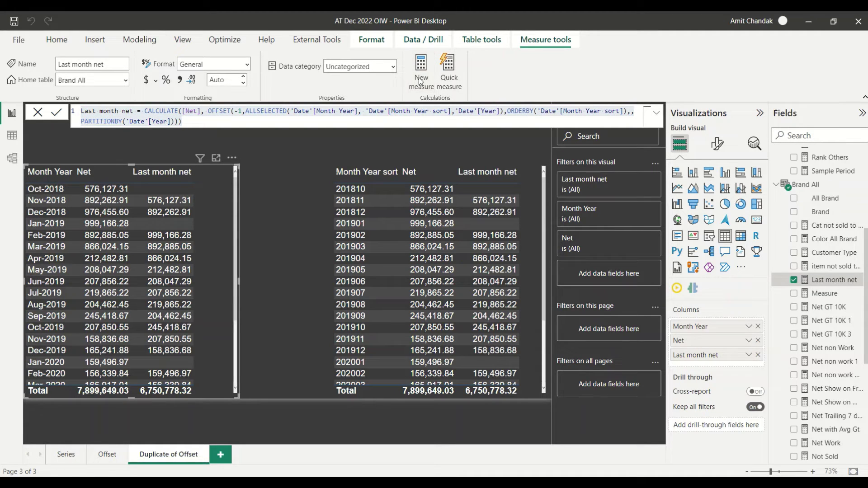
key(ctrl+v)
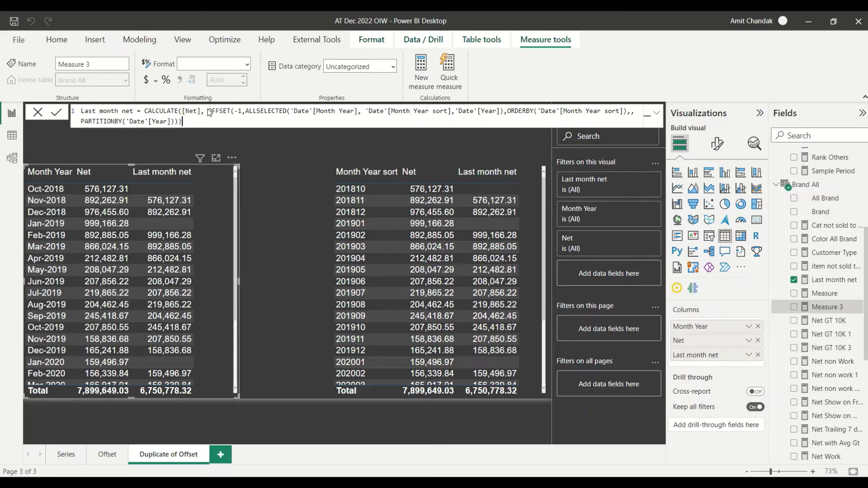
drag(134, 112, 73, 113)
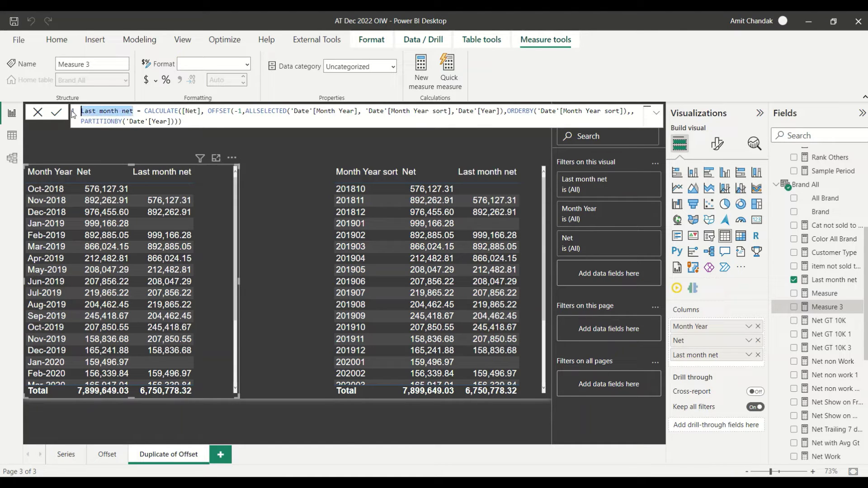
text(Window)
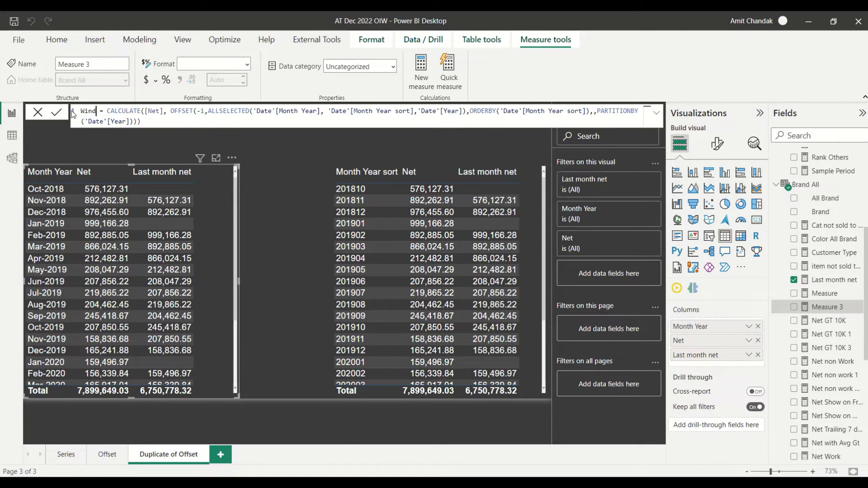
text( 3)
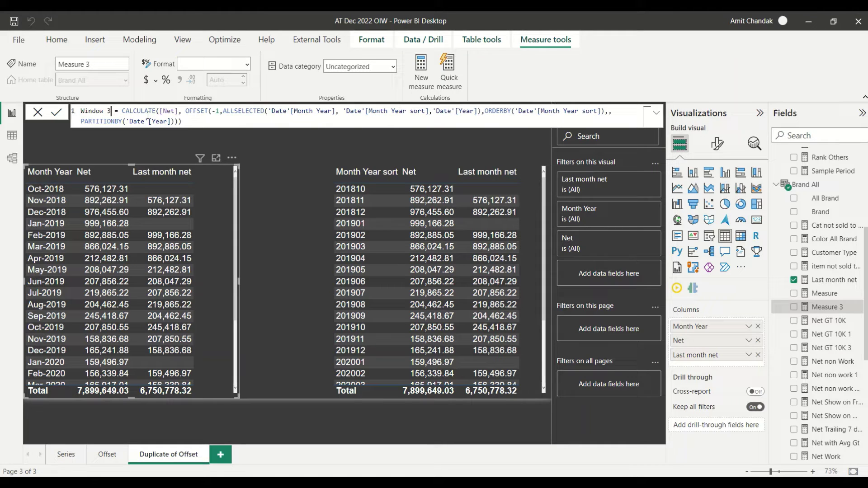
- Replace OFFSET with WINDOW in the Window 3 formula, with -2 as the From and 0 as the next argument
double_click(195, 111)
text(W)
key(Down)
key(Down)
key(Down)
key(Down)
key(Down)
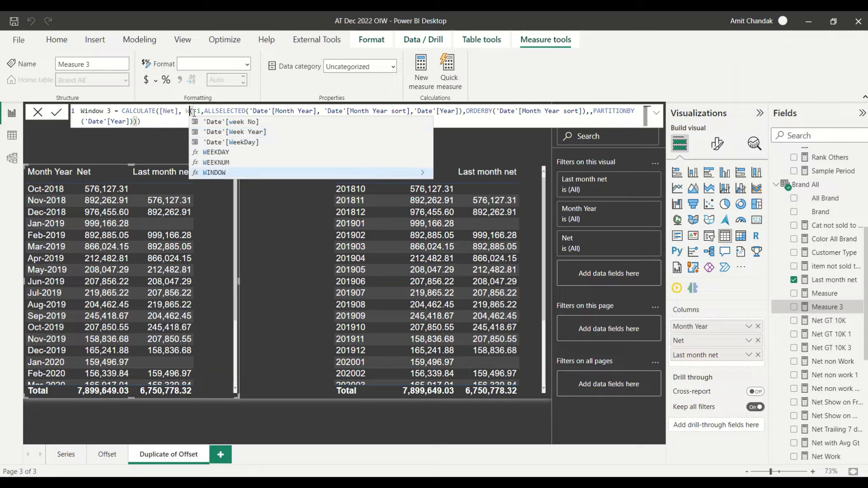
key(Tab)
key(BackSpace)
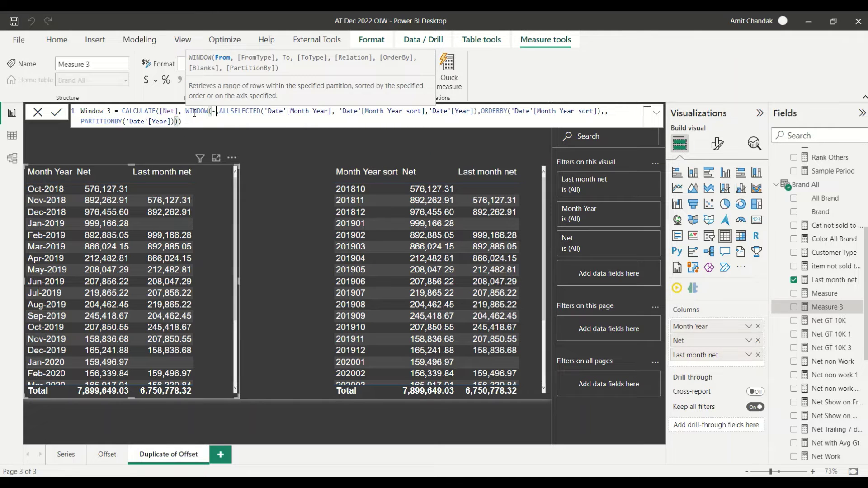
text(2,)
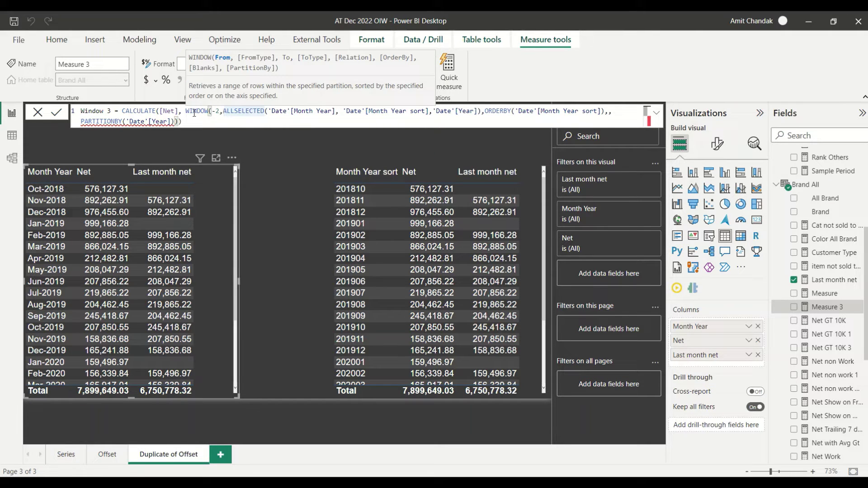
text(0,)
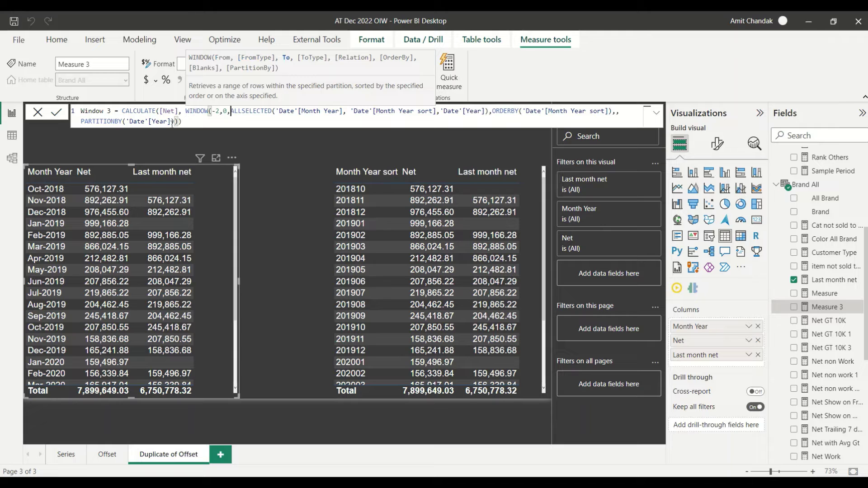
- Remove PARTITIONBY('Date'[Year]) from the end of the WINDOW function in the Window 3 formula
click(179, 121)
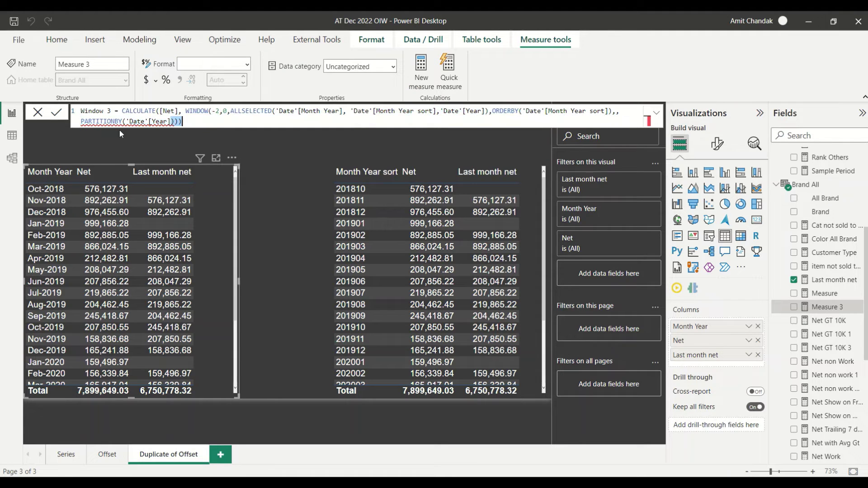
drag(174, 122, 82, 122)
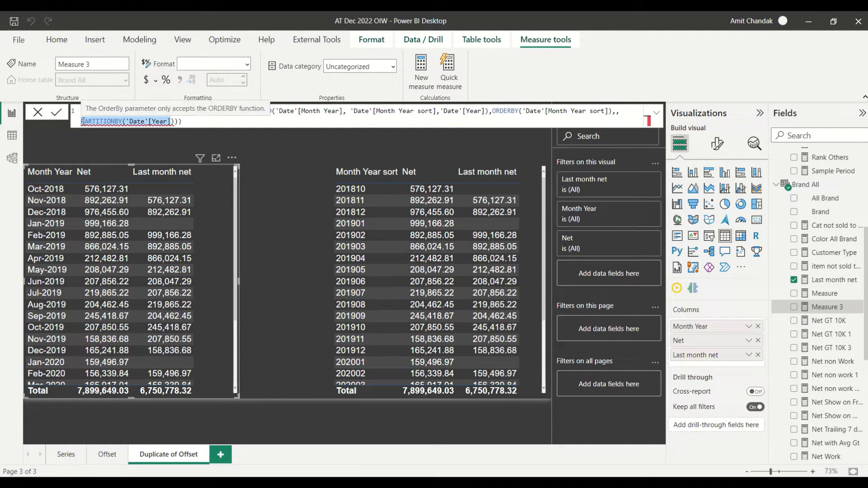
key(BackSpace)
key(BackSpace)
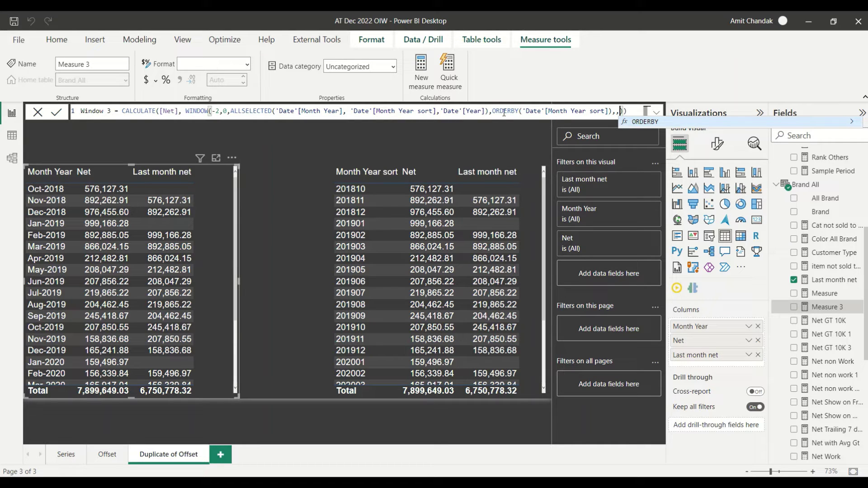
- Remove 'Date'[Year] from ALLSELECTED and the trailing commas after ORDERBY in the Window 3 formula, and commit the measure
drag(484, 112, 442, 112)
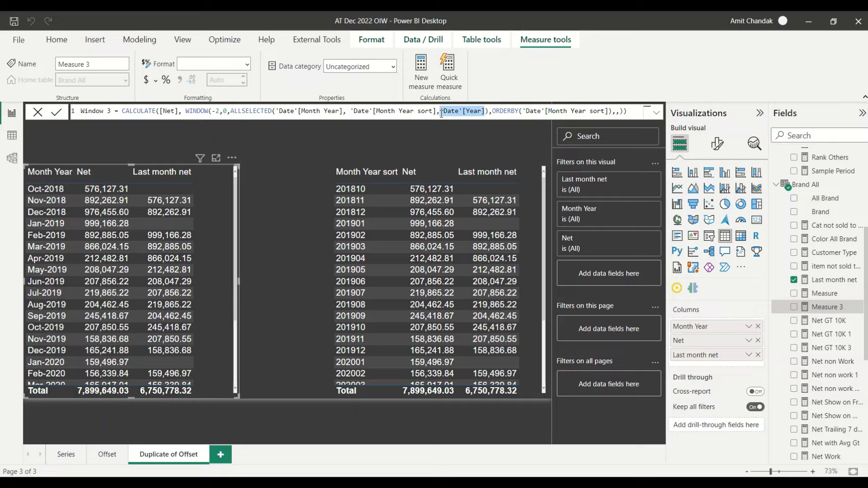
key(Delete)
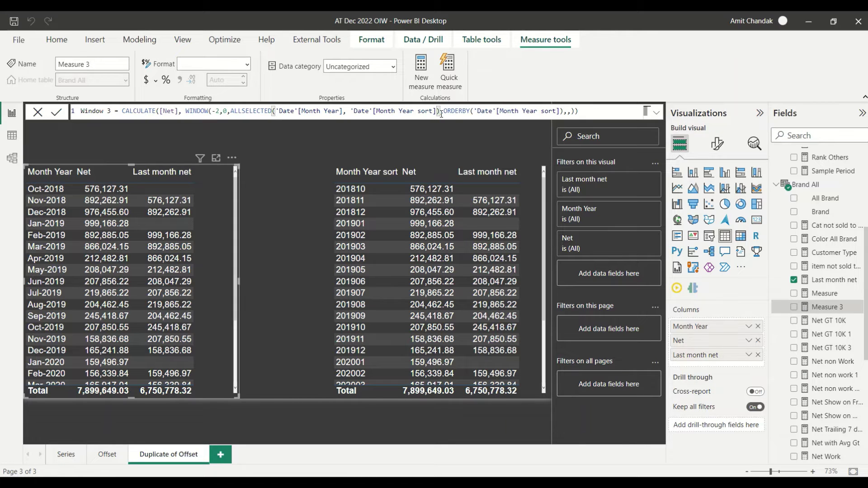
click(571, 112)
key(BackSpace)
key(BackSpace)
text())
key(Return)
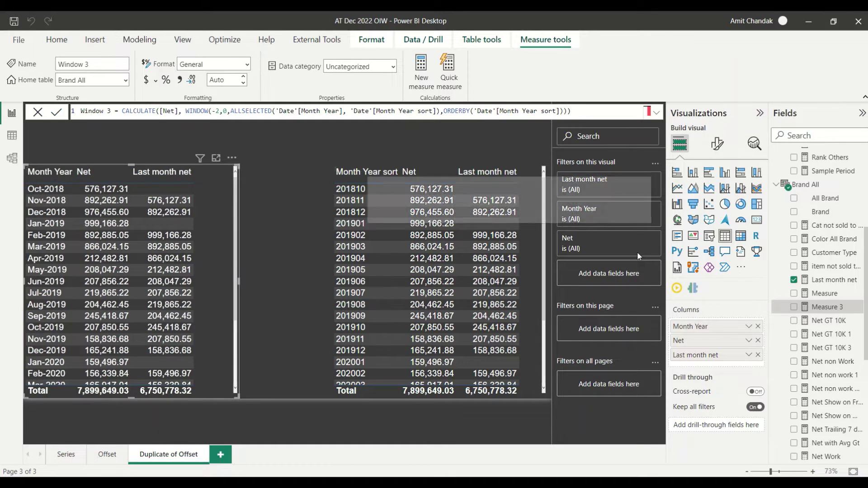
- Add the Window 3 measure to both the Month Year and Month Year sort tables and remove Last month net from each
drag(827, 329, 199, 276)
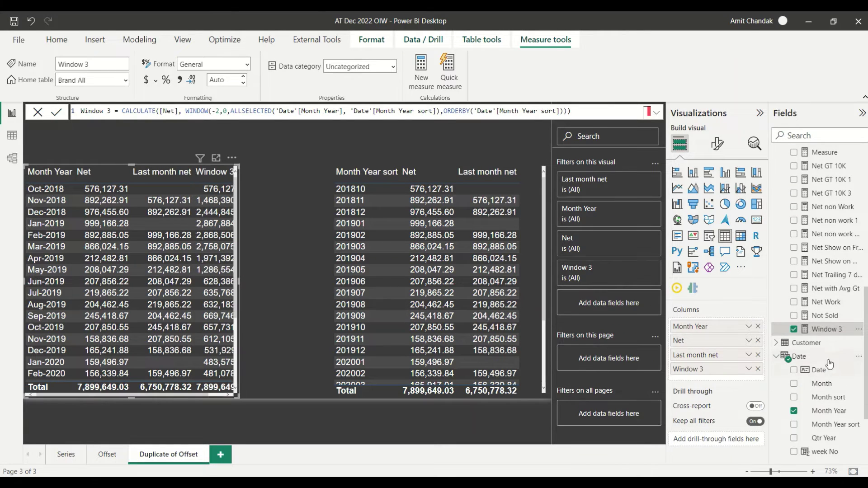
drag(828, 332, 457, 259)
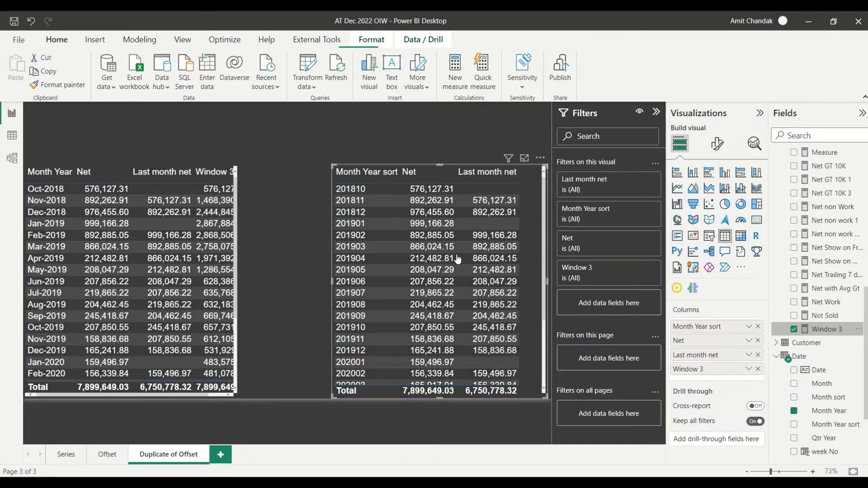
click(758, 355)
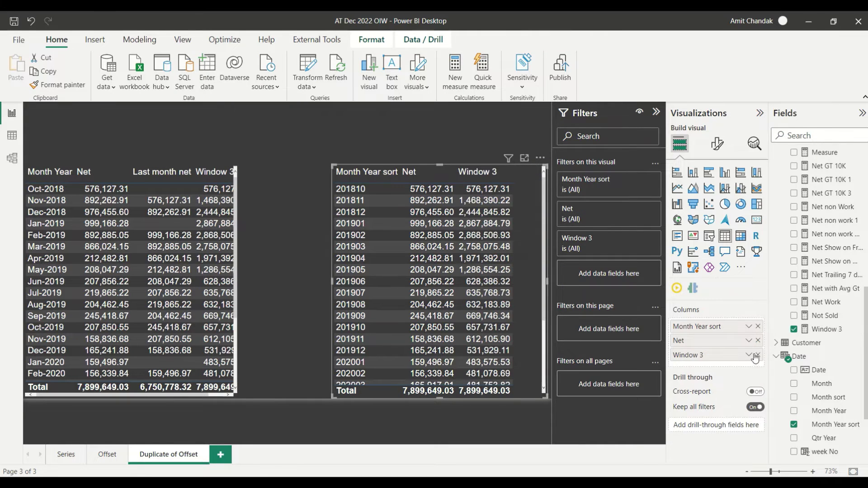
click(228, 294)
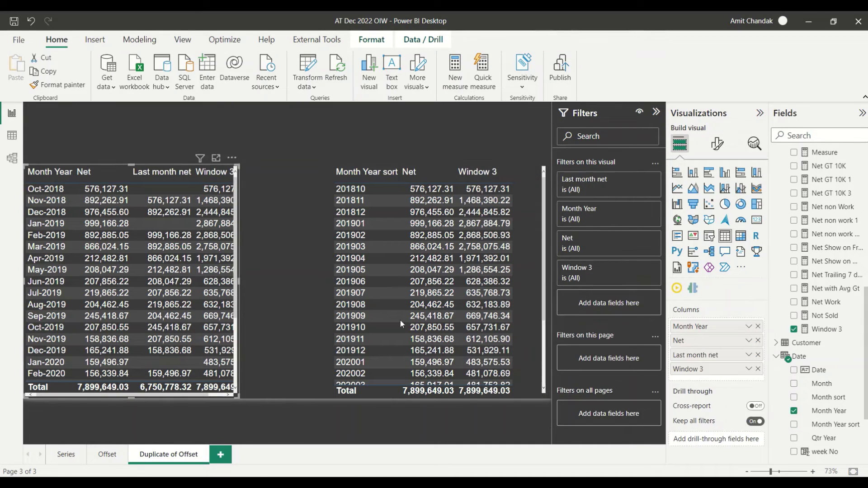
click(759, 355)
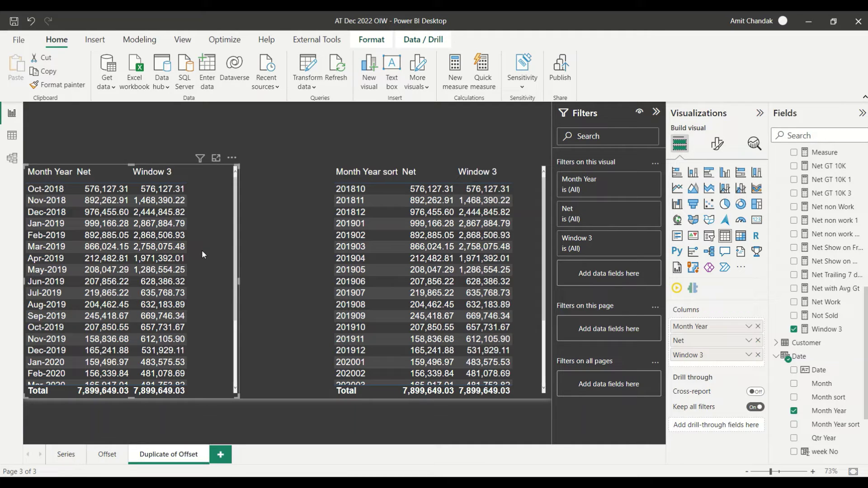
- Rename the Duplicate of Offset page as Window
double_click(164, 453)
text(W)
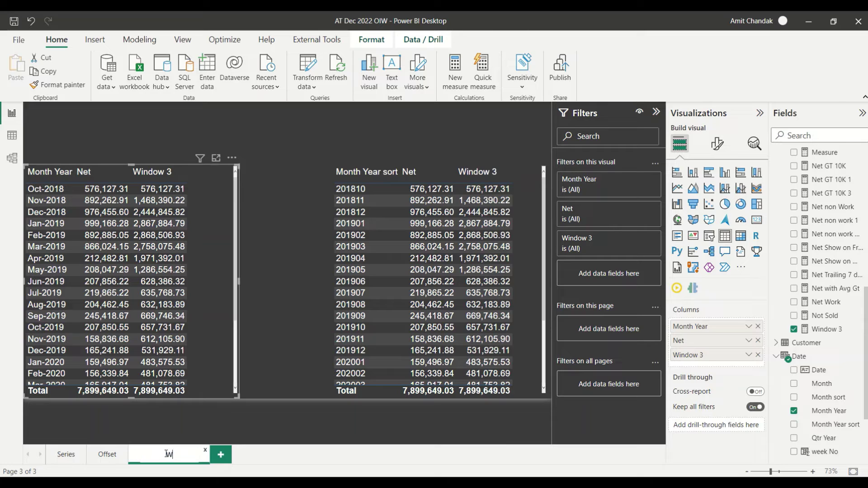
text(indos)
key(BackSpace)
text(w)
key(Return)
click(210, 416)
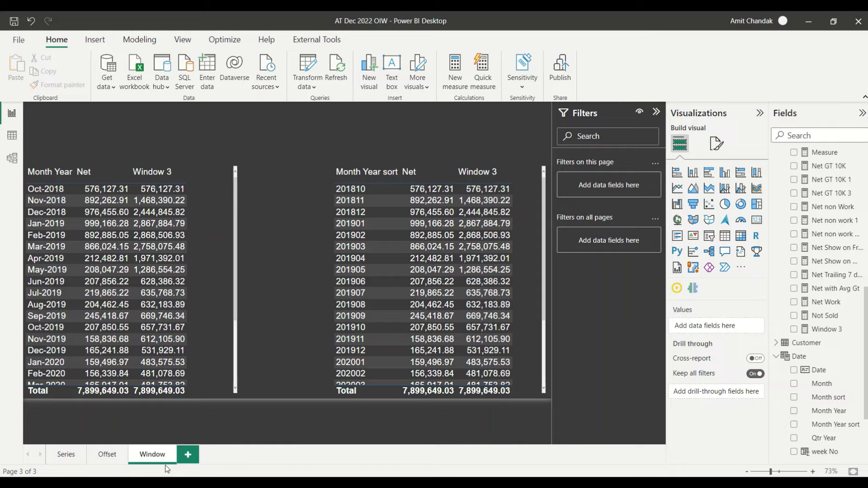
- Duplicate the Window page and rename the copy as Index
right_click(153, 453)
click(195, 396)
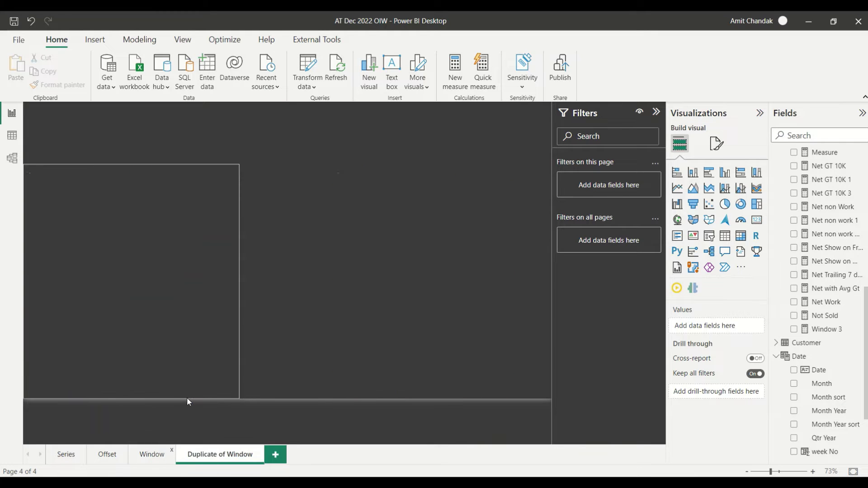
double_click(231, 458)
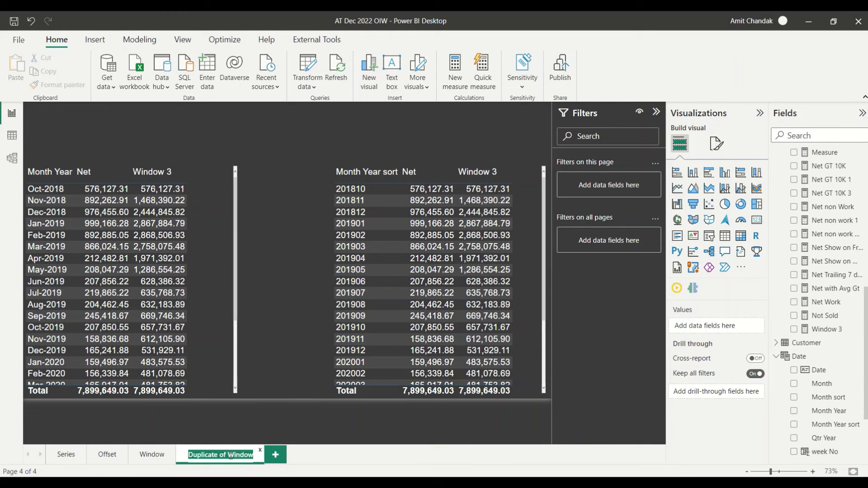
text(Index)
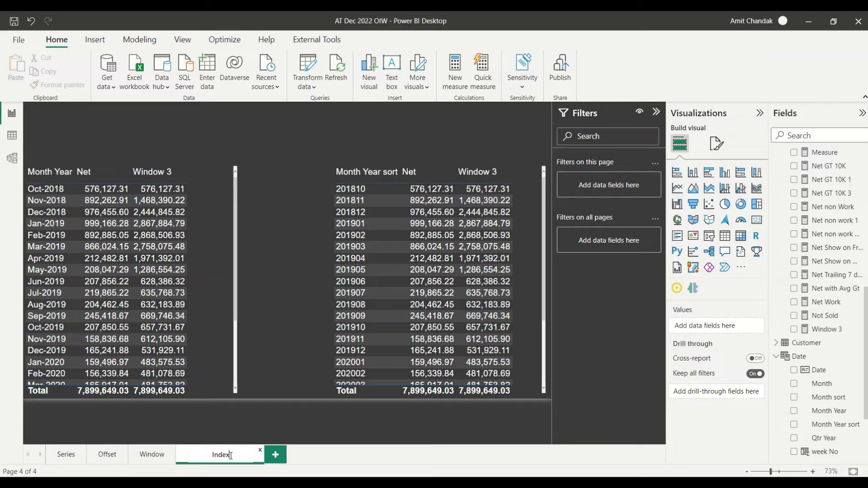
click(230, 428)
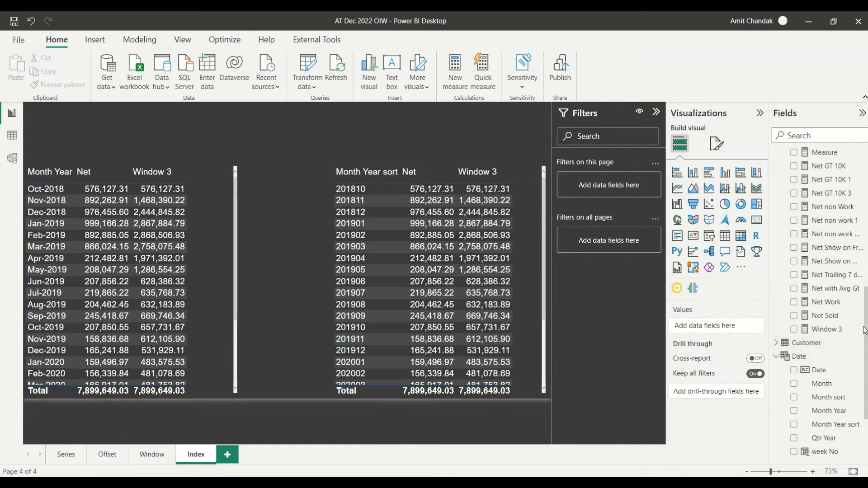
- Create a new measure from a copy of the Last month net formula and name it Index
scroll(834, 384, up, 5)
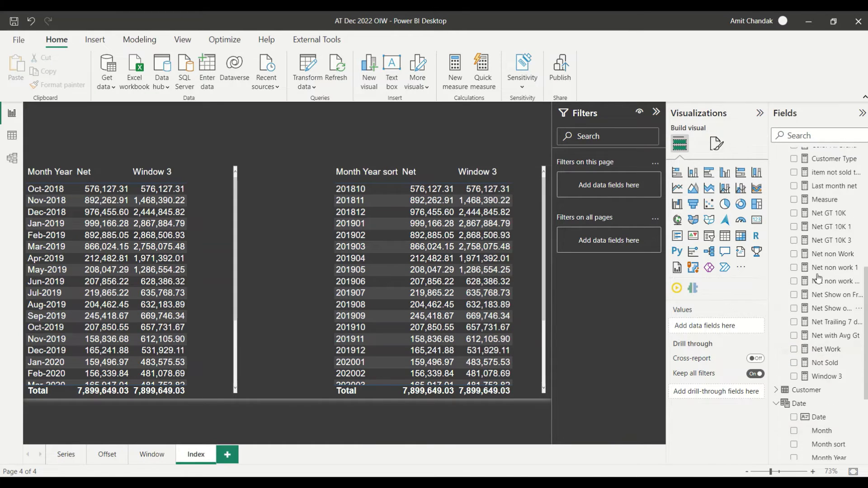
scroll(832, 192, up, 5)
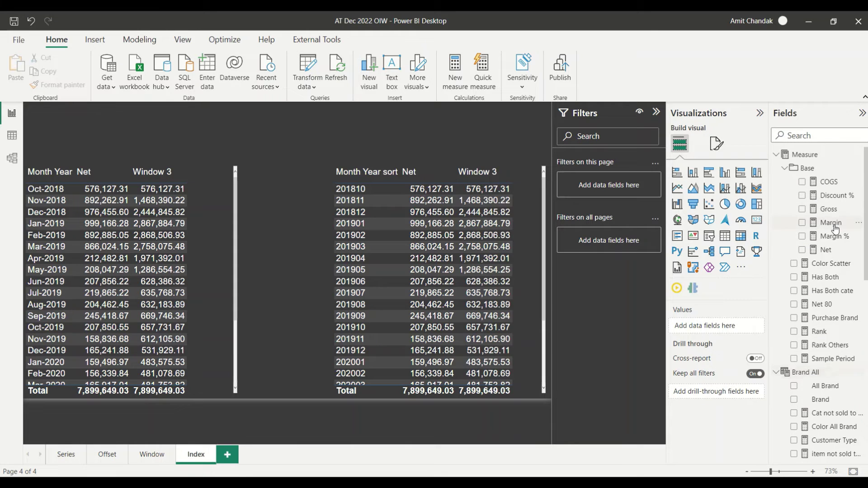
scroll(830, 322, down, 3)
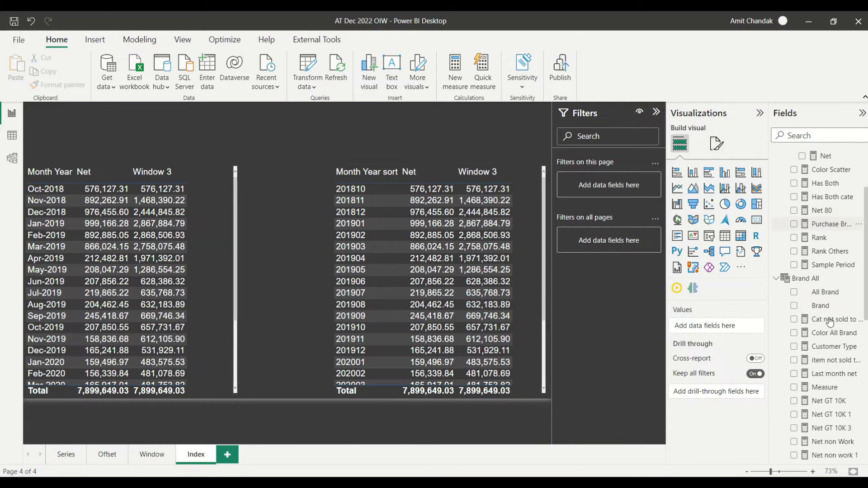
click(837, 377)
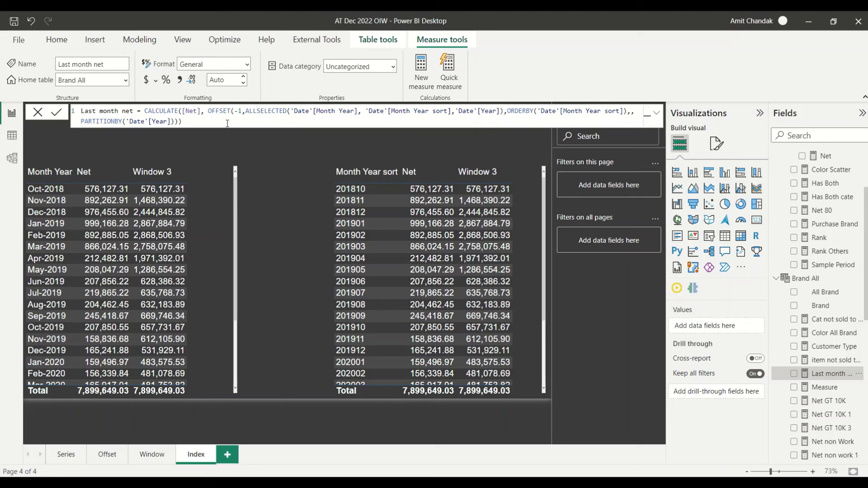
drag(227, 123, 83, 97)
key(ctrl+c)
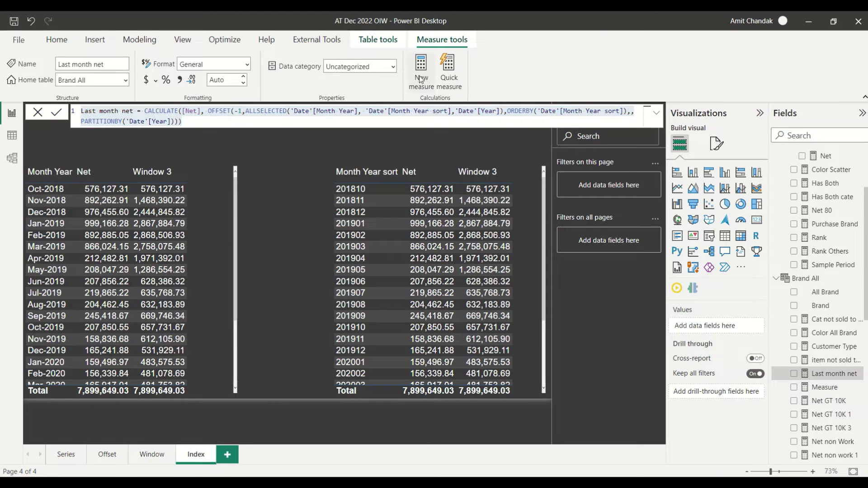
click(415, 79)
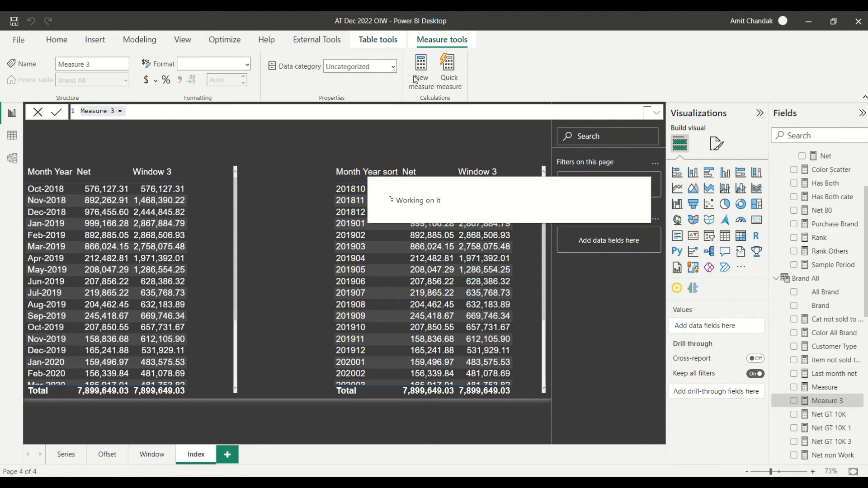
key(ctrl+v)
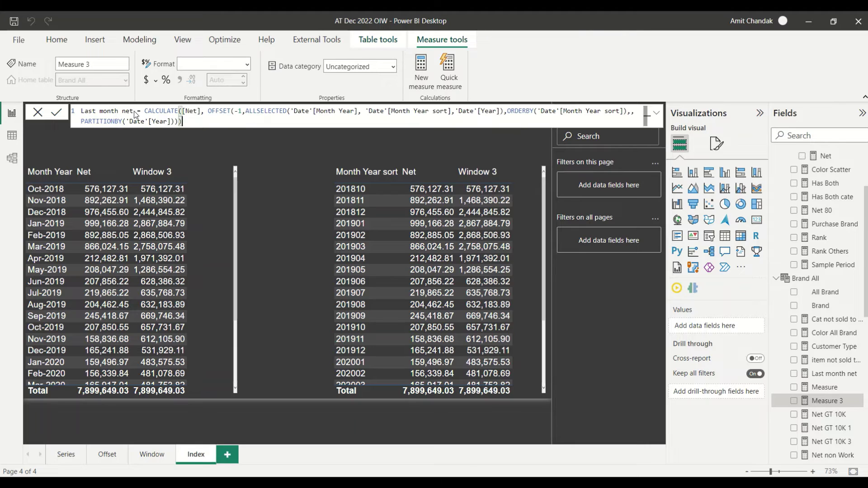
drag(135, 114, 57, 112)
text(Index)
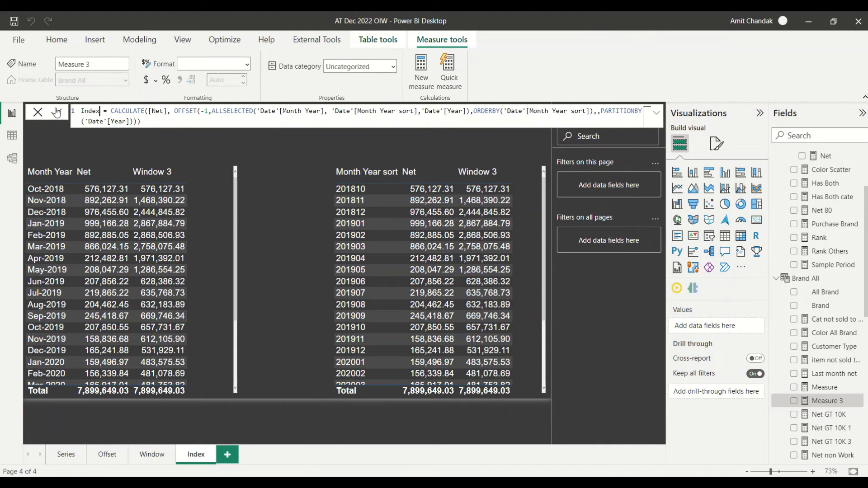
- Replace OFFSET with the INDEX function in the Index measure's formula, keeping -1 as the position, and commit it
double_click(189, 110)
text(Index)
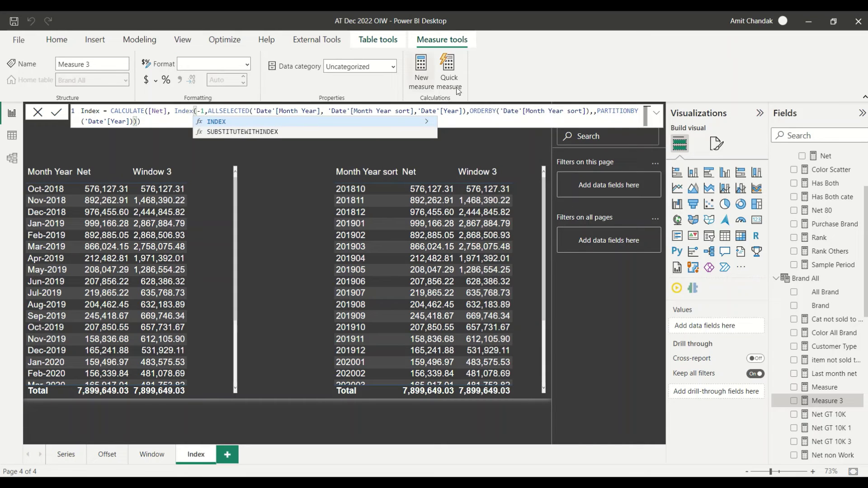
key(Return)
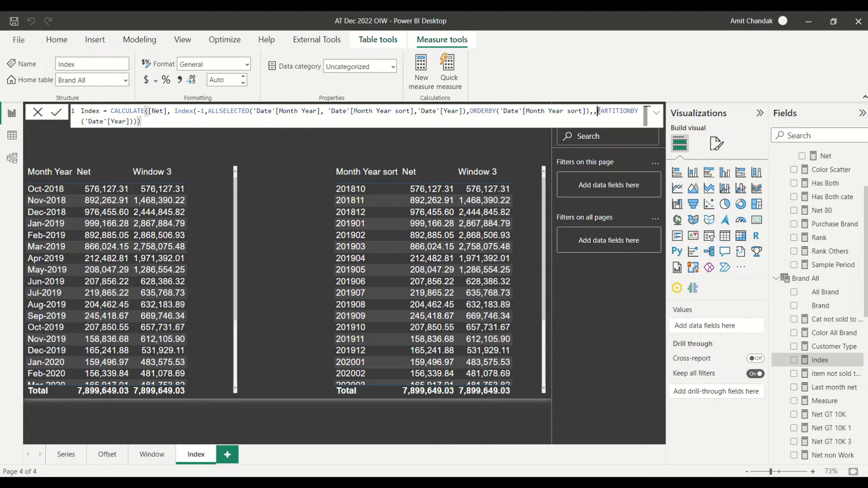
- Remove PARTITIONBY('Date'[Year]) and the commas before it from the Index measure's formula, and commit the change
drag(598, 111, 449, 126)
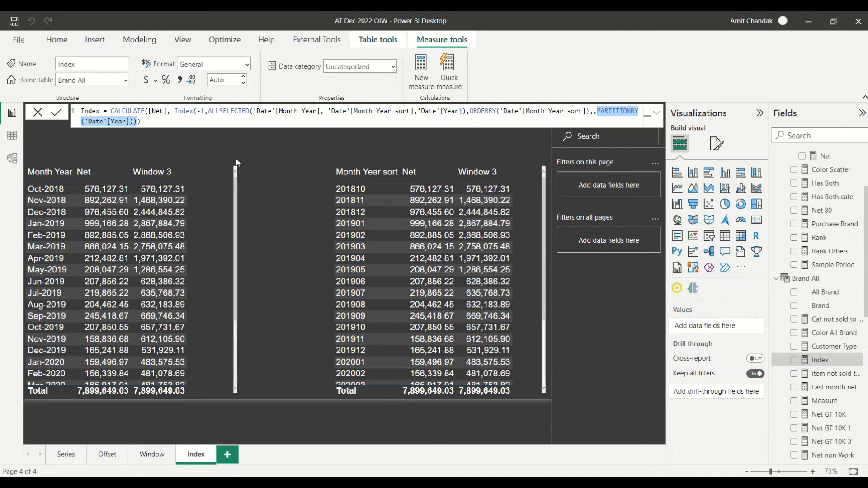
click(278, 156)
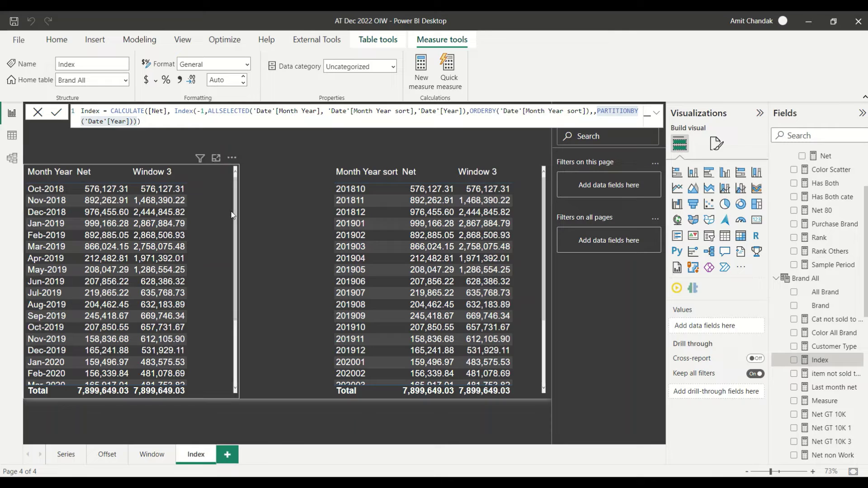
click(595, 111)
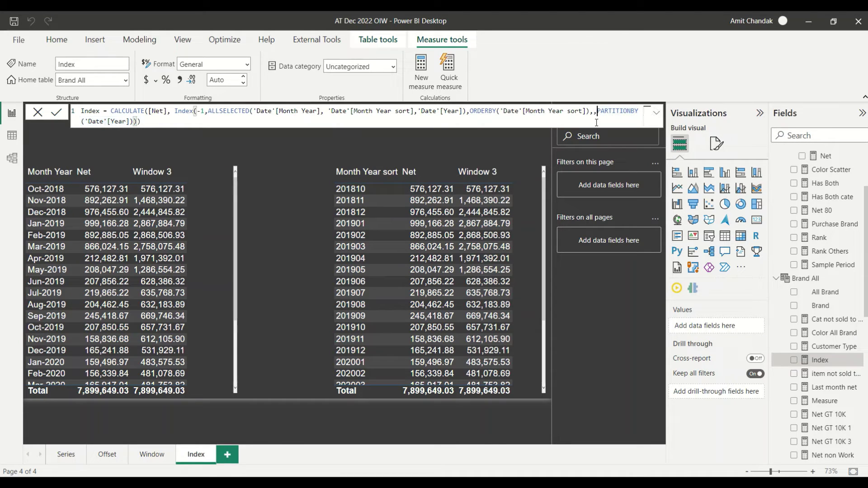
shift+click(131, 121)
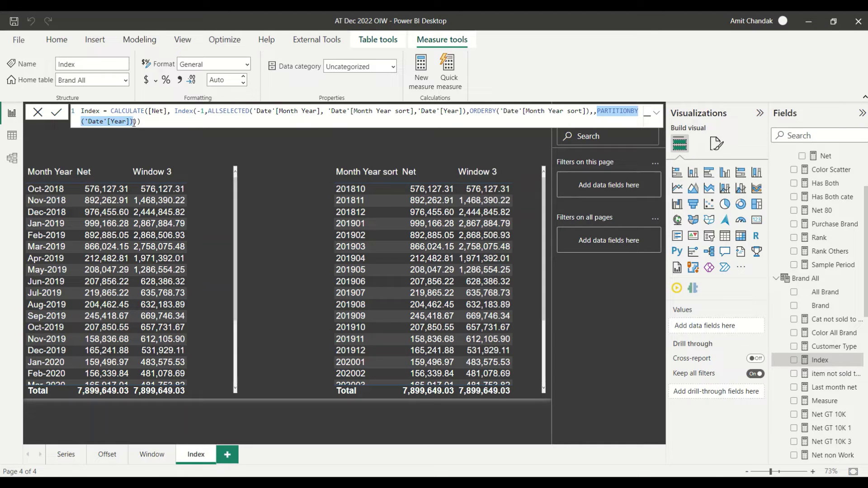
key(BackSpace)
key(BackSpace)
key(BackSpace)
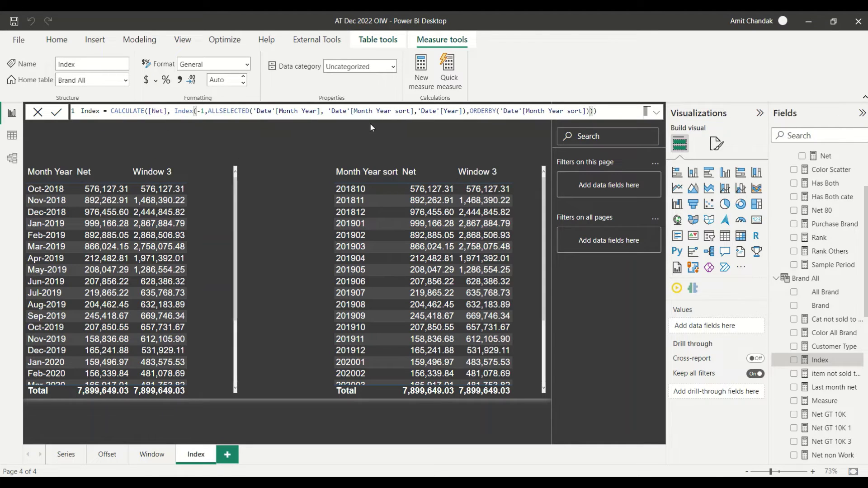
click(609, 112)
key(Return)
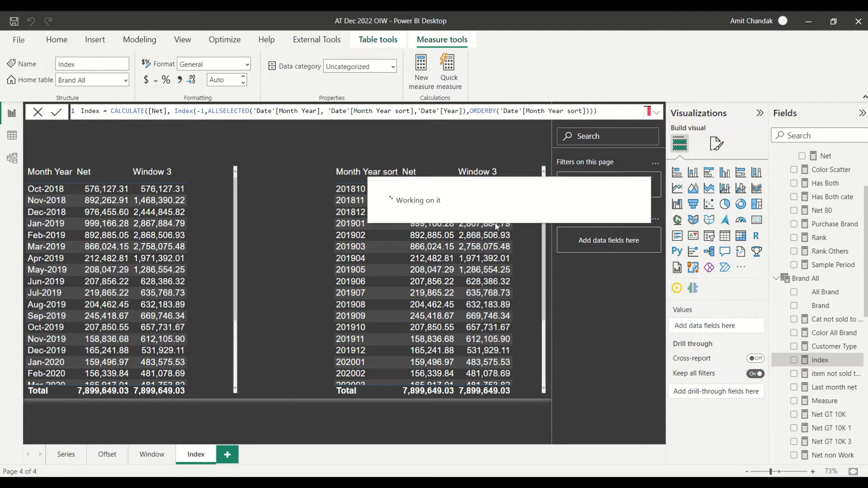
- Add the Index measure to both tables on the Index page, remove Window 3 from each, and check the Month Year rows
drag(810, 359, 434, 319)
drag(819, 360, 141, 267)
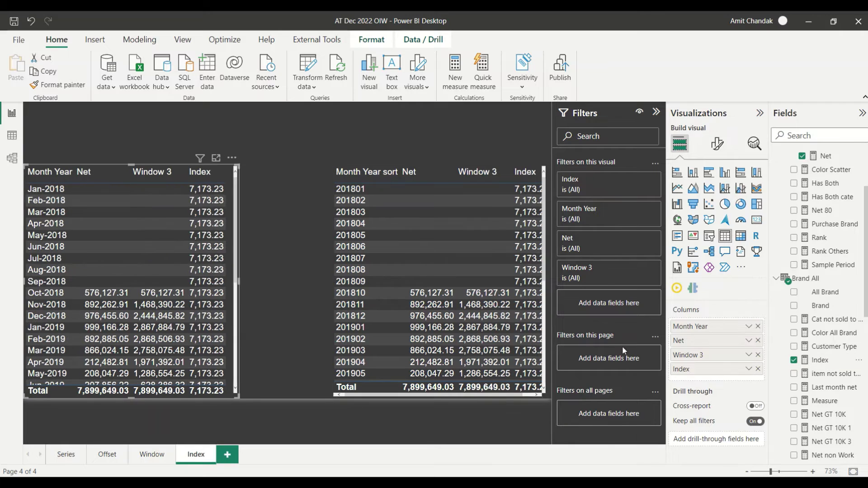
click(758, 356)
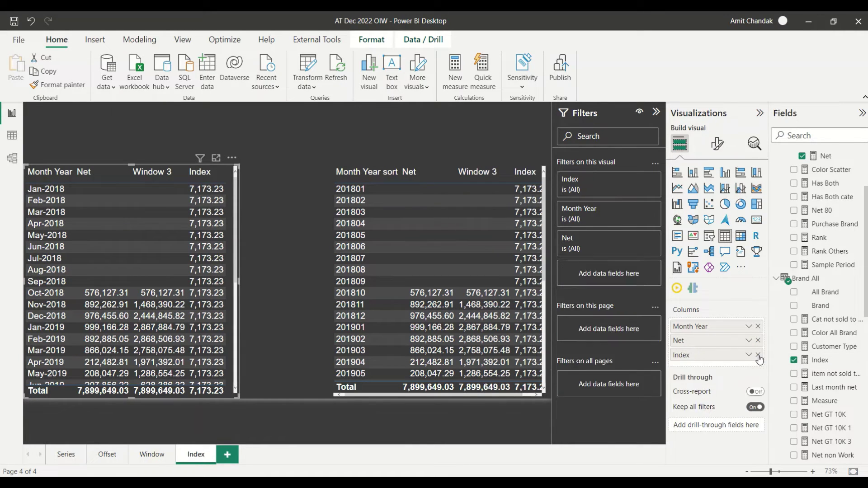
click(441, 172)
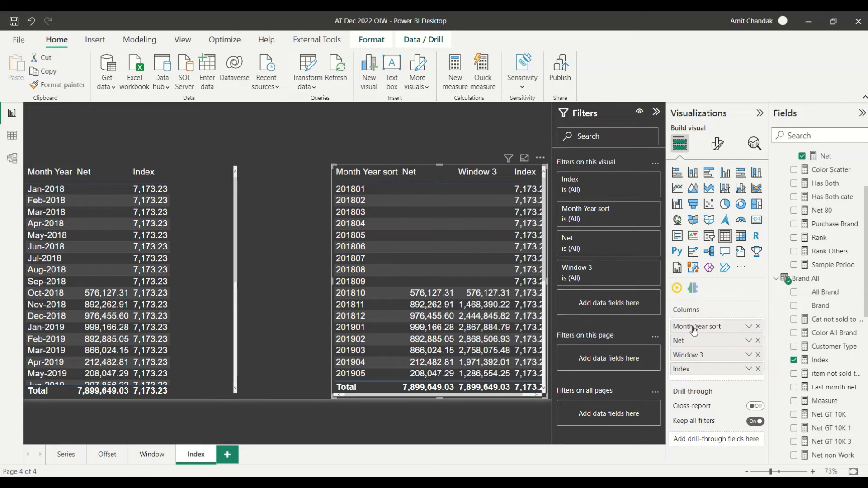
click(758, 355)
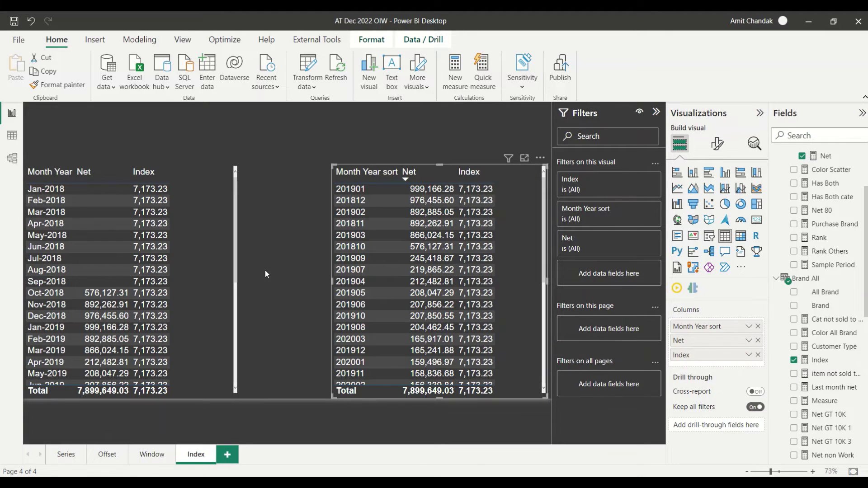
scroll(168, 247, down, 3)
scroll(168, 248, down, 3)
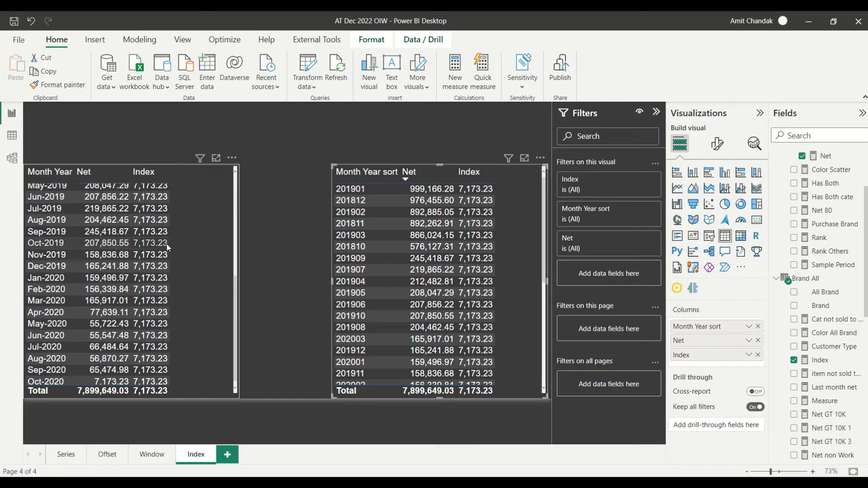
- Display the Index measure's formula, sort the second table ascending by Month Year sort, and compare the last months' Net and Index values in both tables
click(821, 360)
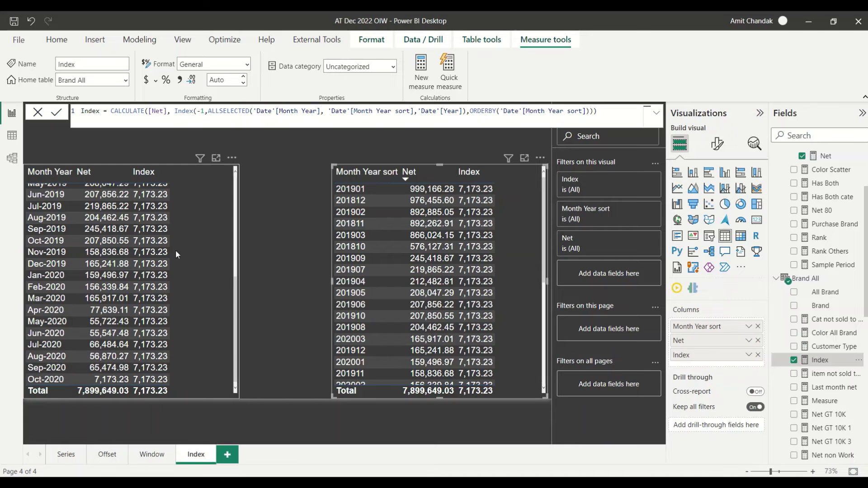
mouse_move(114, 379)
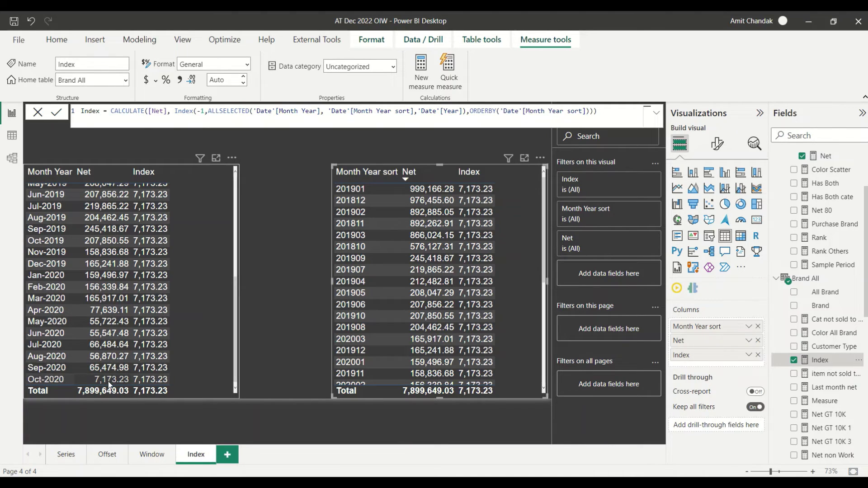
scroll(108, 341, up, 6)
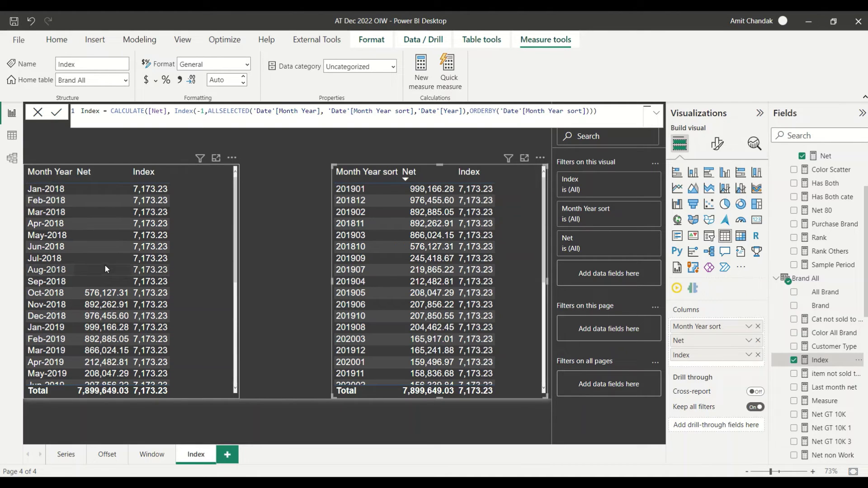
scroll(65, 243, down, 5)
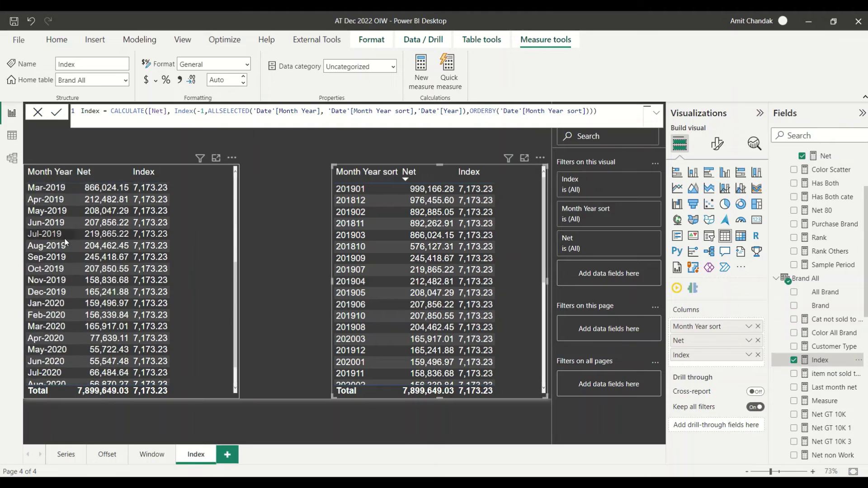
scroll(65, 243, down, 1)
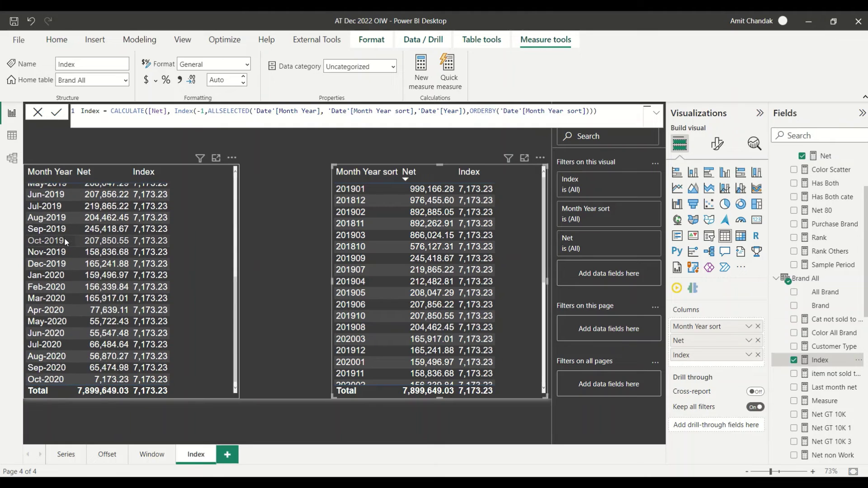
click(367, 179)
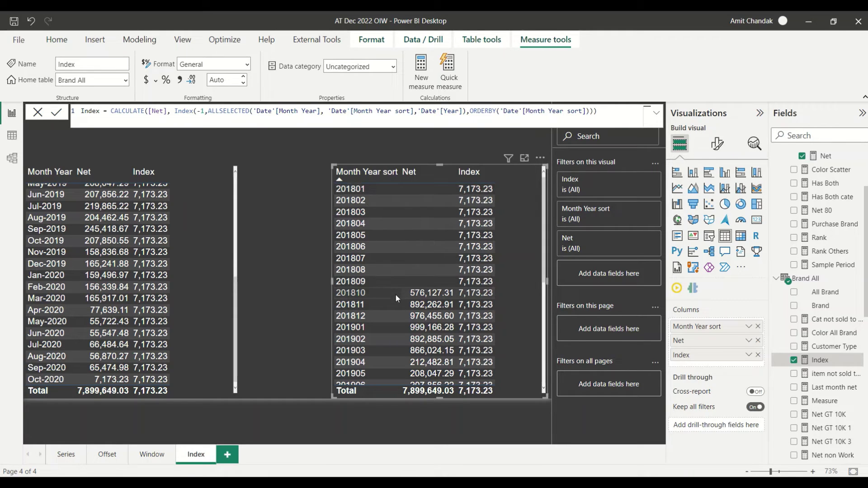
scroll(444, 308, down, 5)
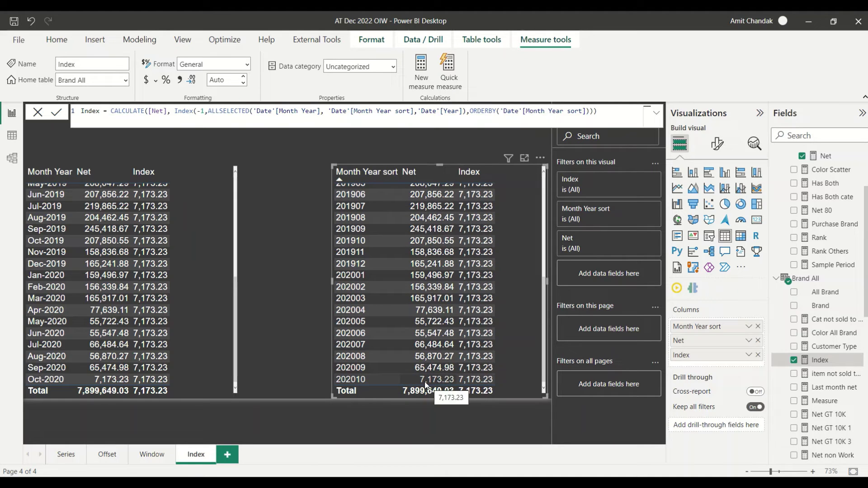
- Set the INDEX position in the Index measure's formula to -2 and commit it
double_click(204, 113)
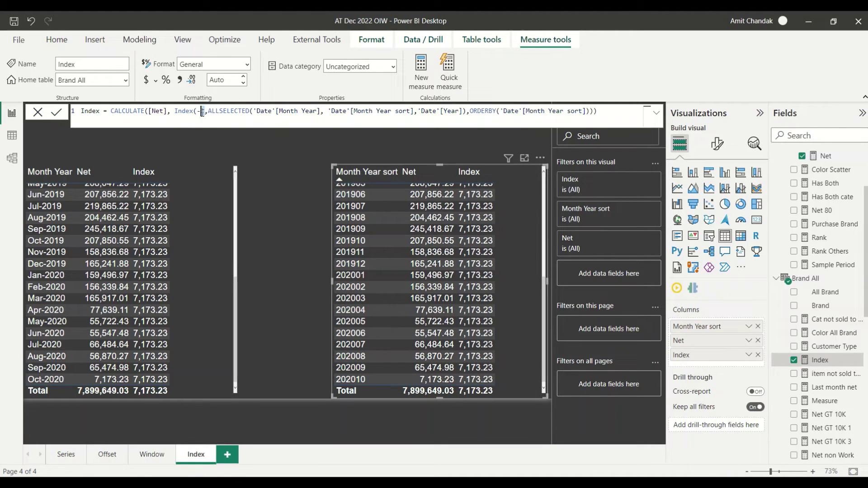
text(2)
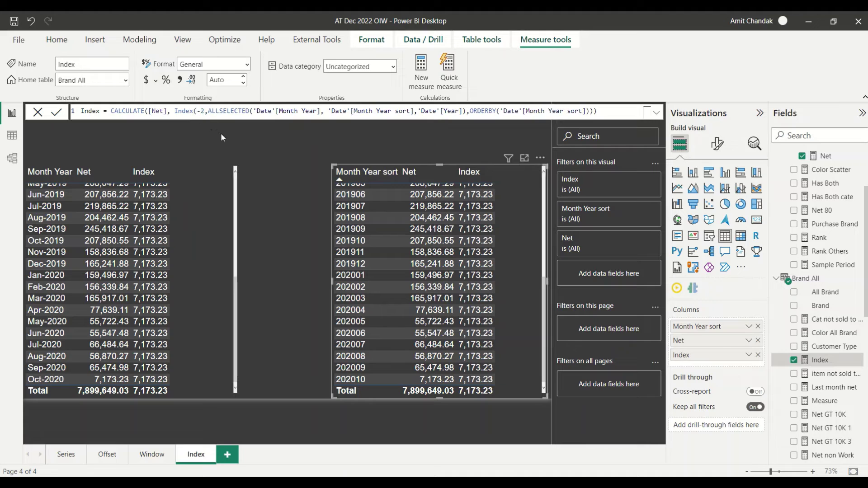
key(Return)
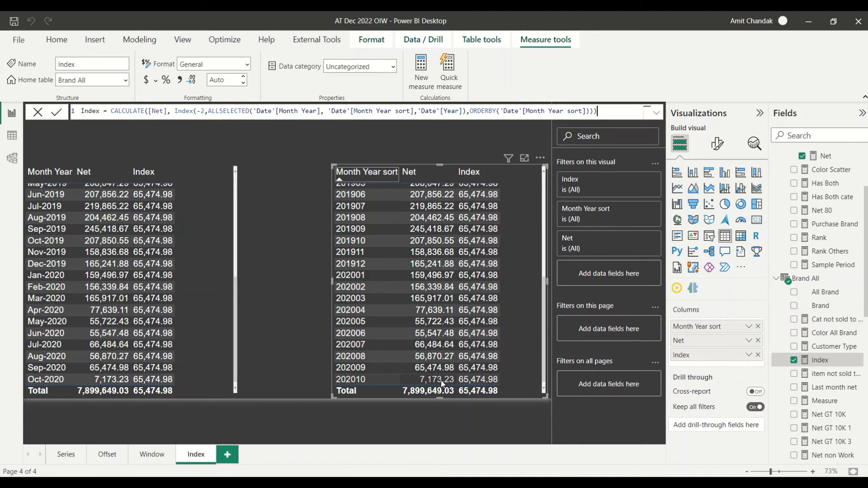
- Set the INDEX position in the Index measure's formula to 1, commit it, and check the Index column from first to last month in both tables
click(206, 111)
key(BackSpace)
key(BackSpace)
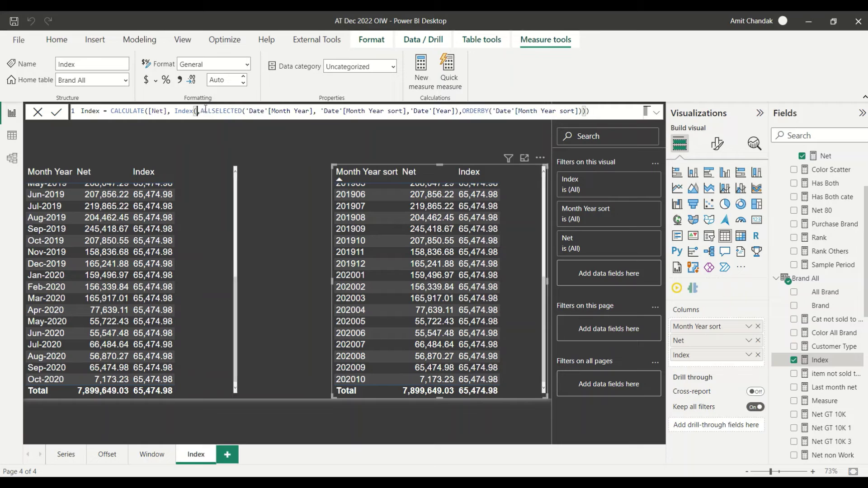
text(1)
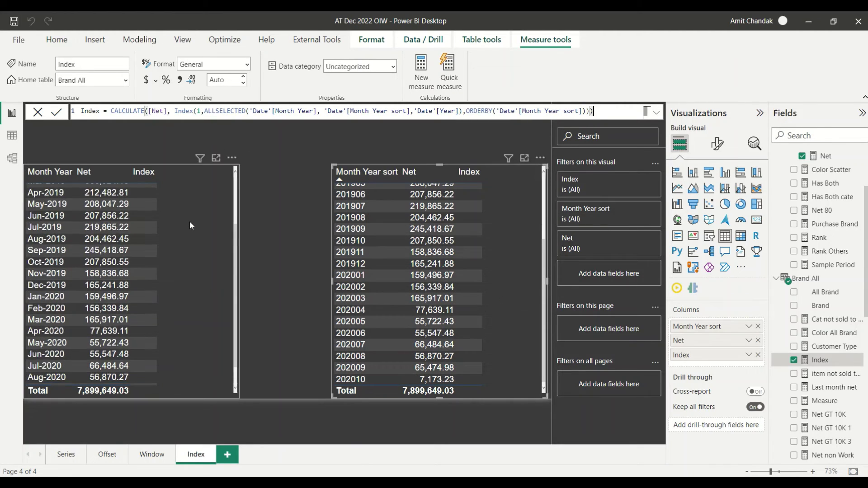
scroll(128, 204, down, 3)
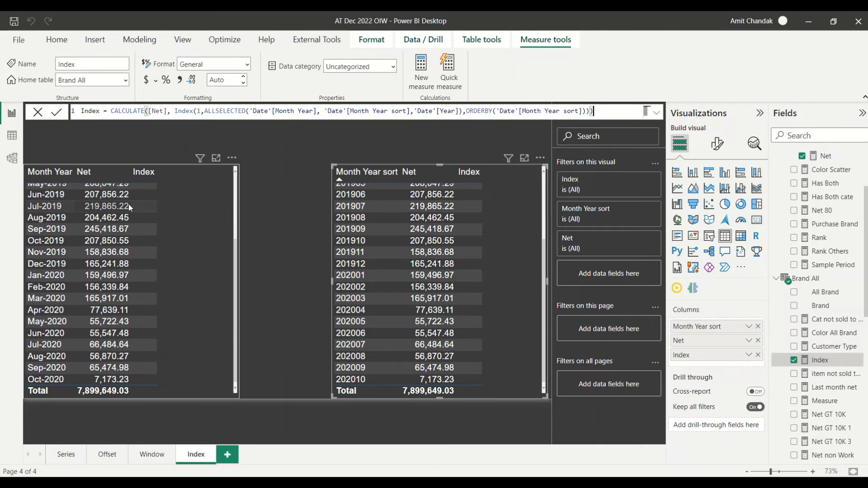
scroll(128, 204, up, 3)
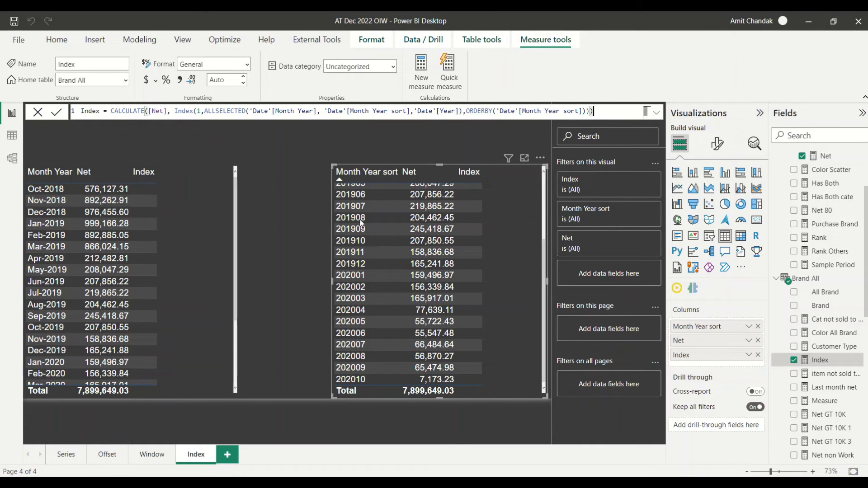
scroll(408, 232, up, 3)
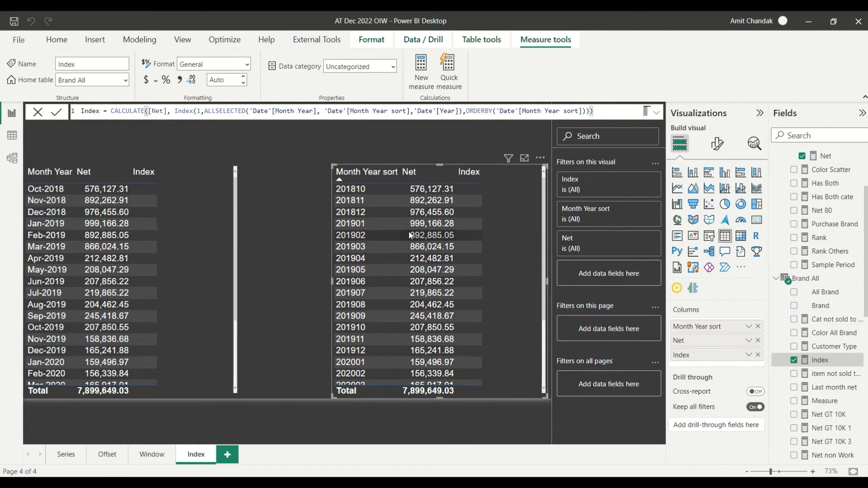
- Set the INDEX position in the Index measure's formula to 11 and commit it
click(200, 112)
text(1)
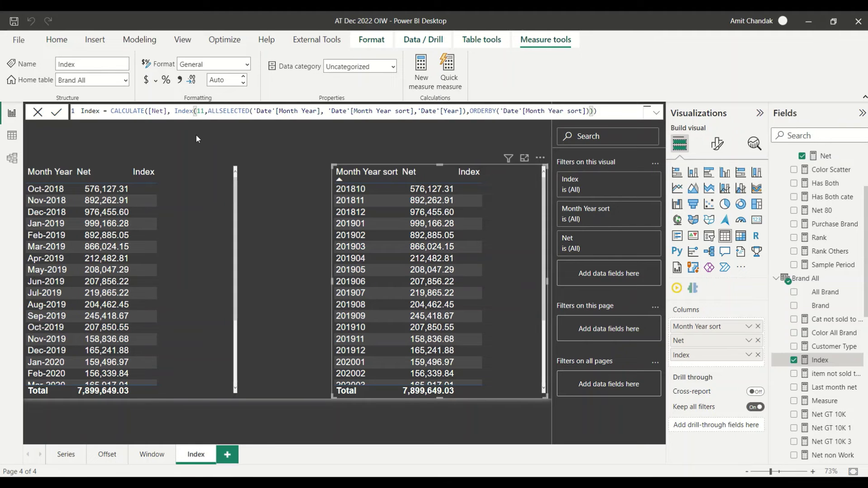
key(Return)
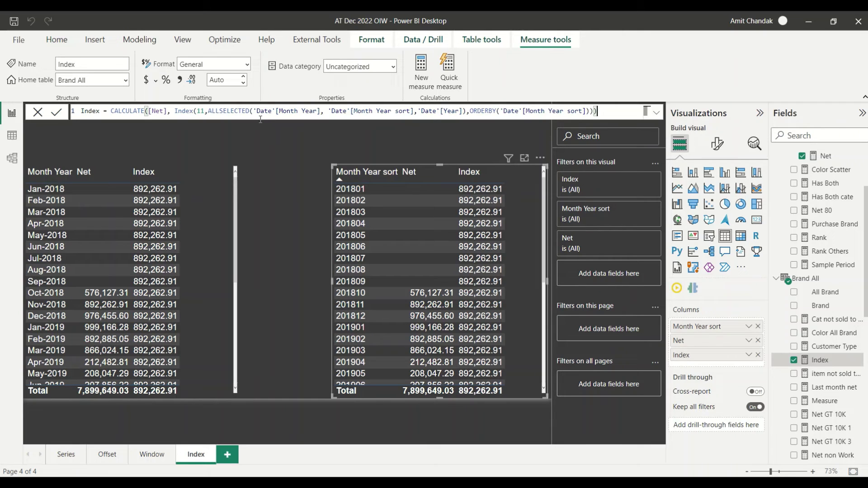
click(175, 112)
click(589, 111)
text(,pa)
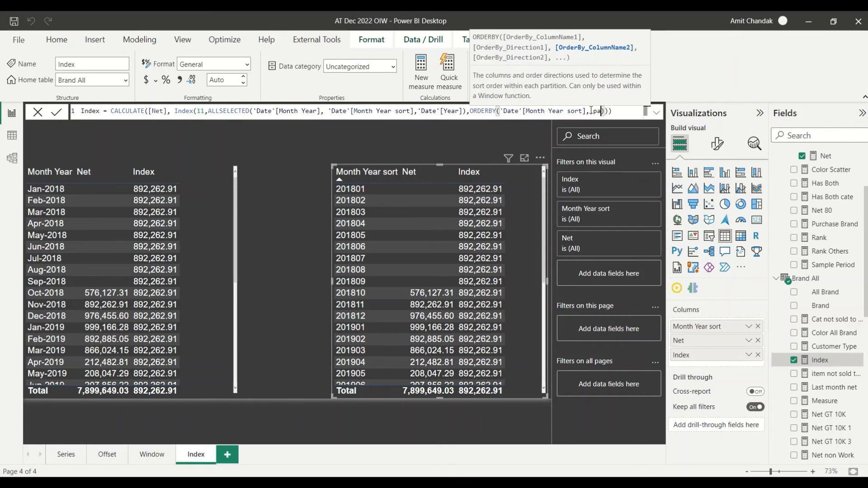
key(BackSpace)
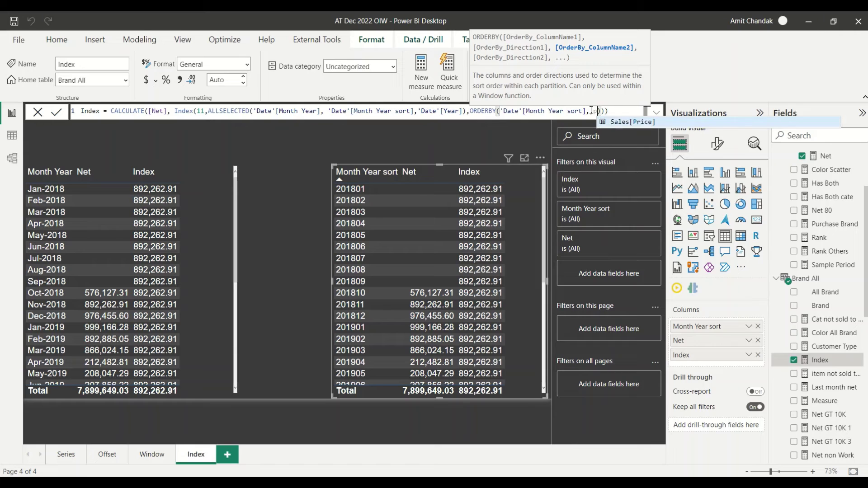
key(BackSpace)
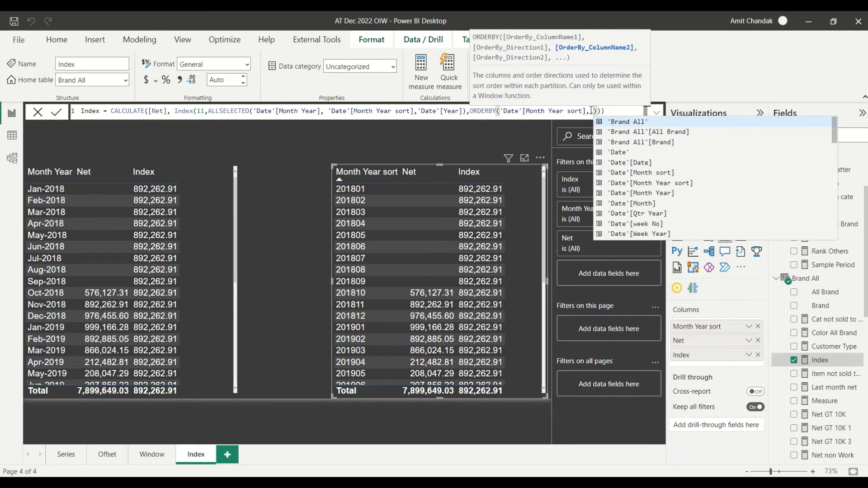
text(p)
key(BackSpace)
key(BackSpace)
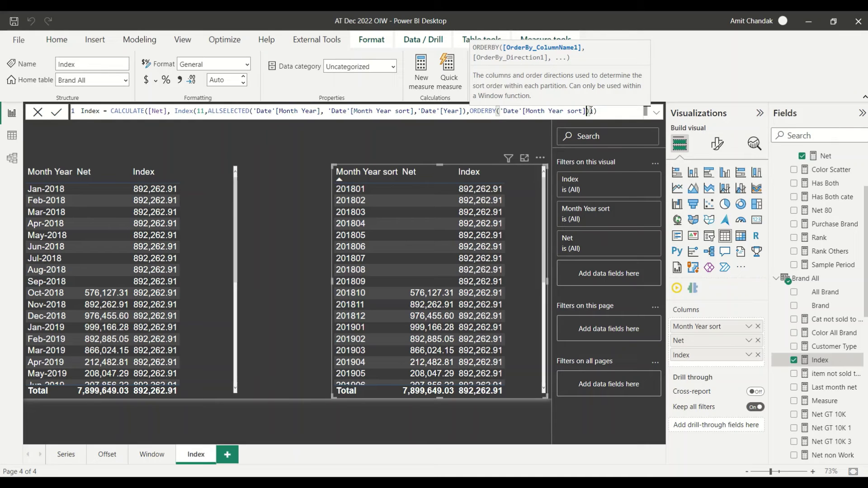
- Add PARTITIONBY('Date'[Year]) after ORDERBY in the Index measure, leaving the Blanks argument empty, then commit it and check the yearly values
click(590, 110)
text(,,)
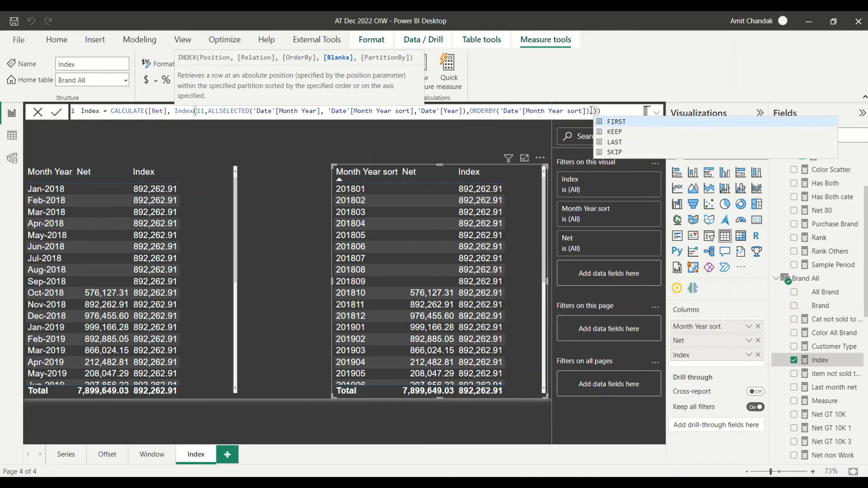
key(Tab)
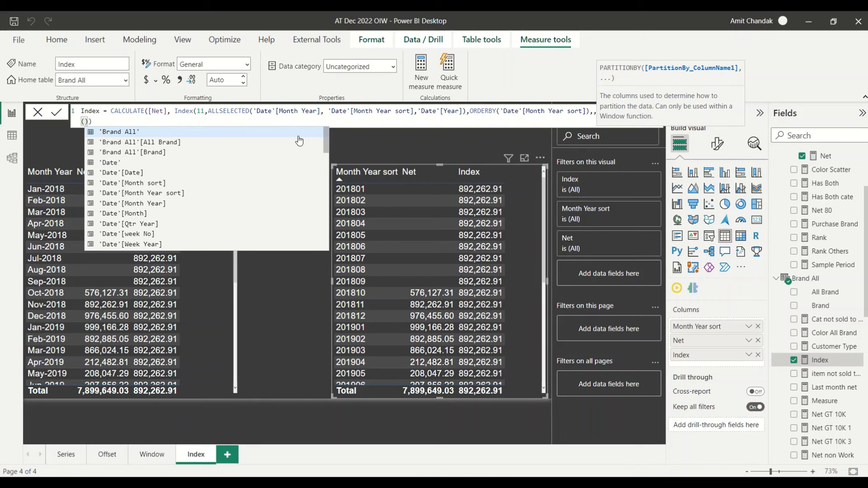
scroll(144, 233, down, 2)
click(142, 232)
text())
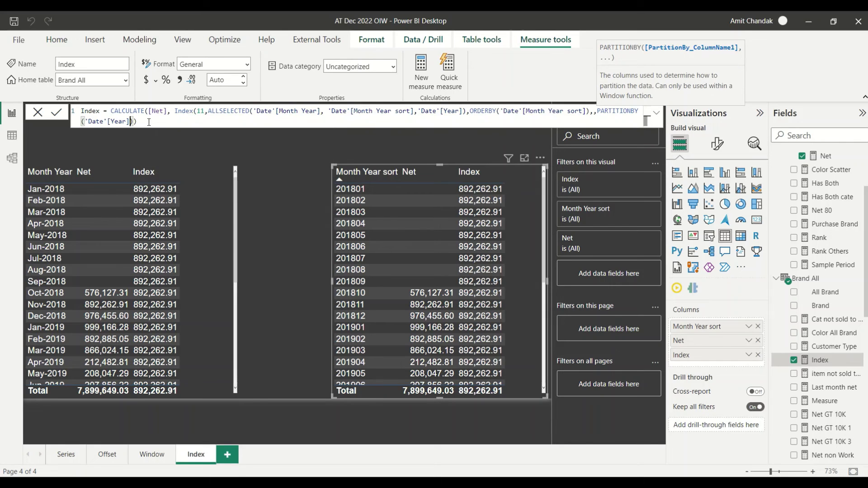
text())
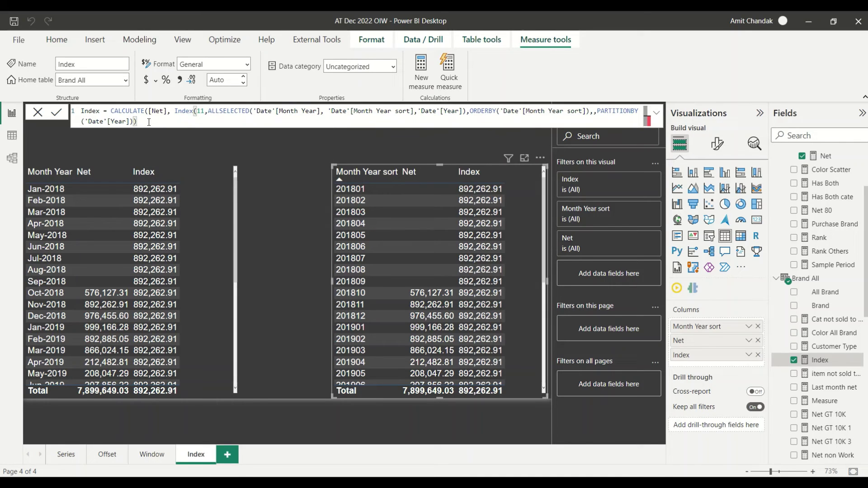
text())
key(Return)
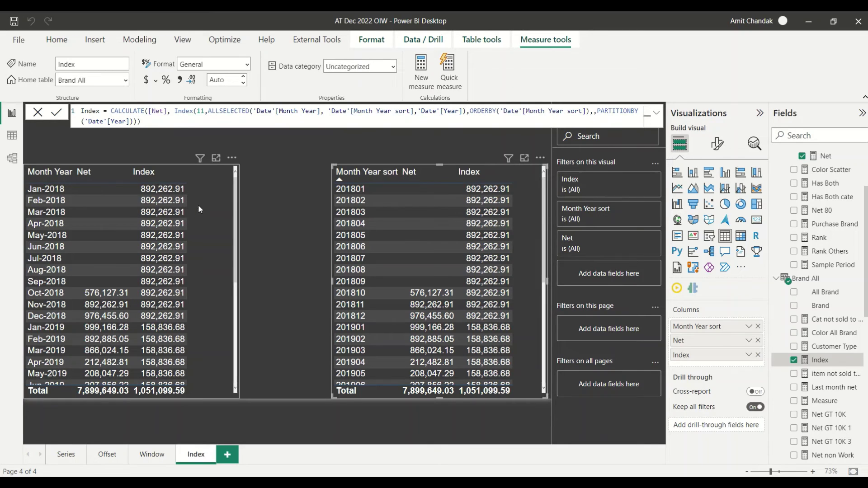
scroll(198, 206, down, 2)
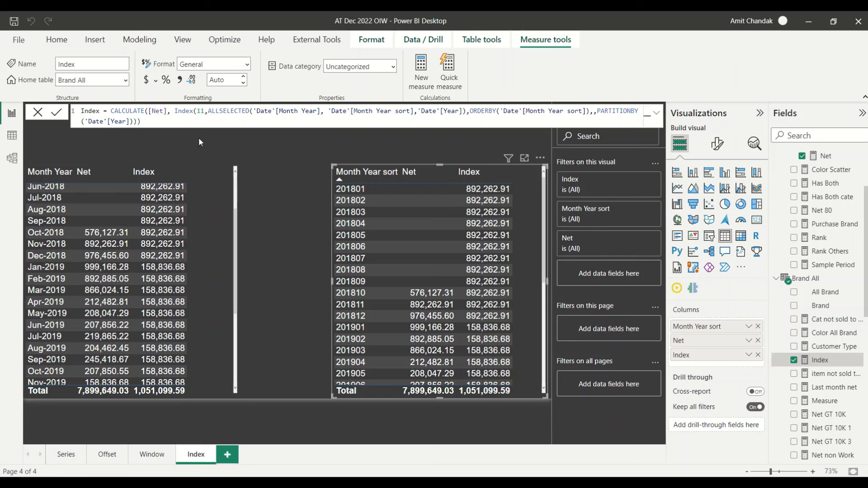
- Set the INDEX position in the Index measure to 10, commit it, and compare each year's October Net with the Index column
click(201, 111)
key(Delete)
text(0)
click(273, 169)
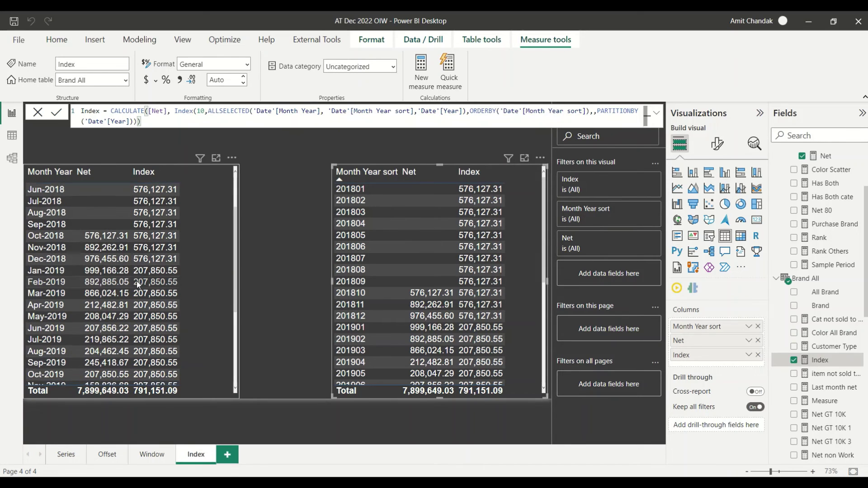
scroll(137, 280, down, 1)
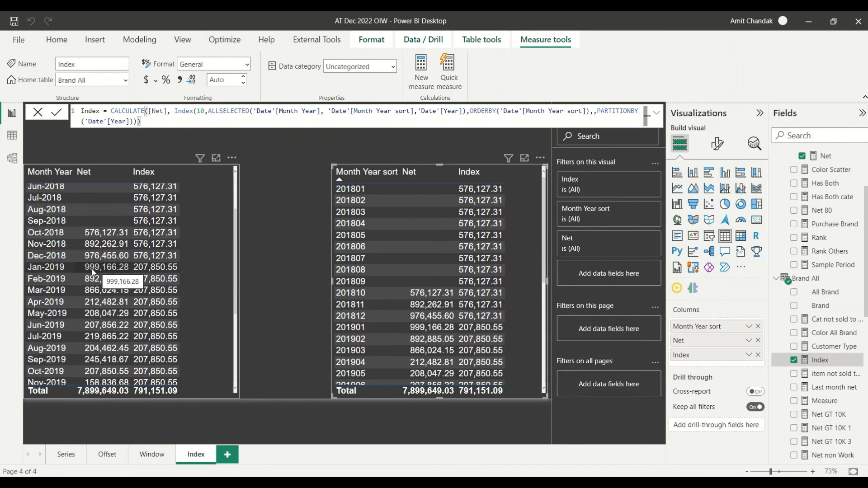
scroll(91, 270, down, 2)
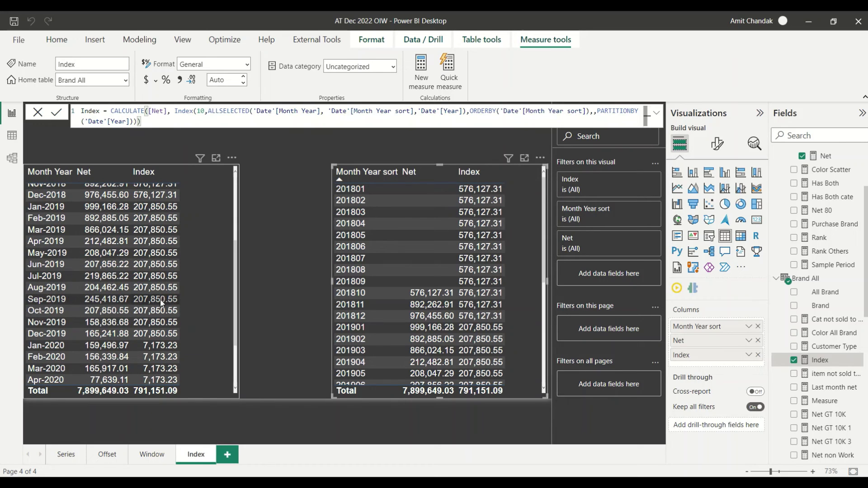
scroll(142, 325, down, 3)
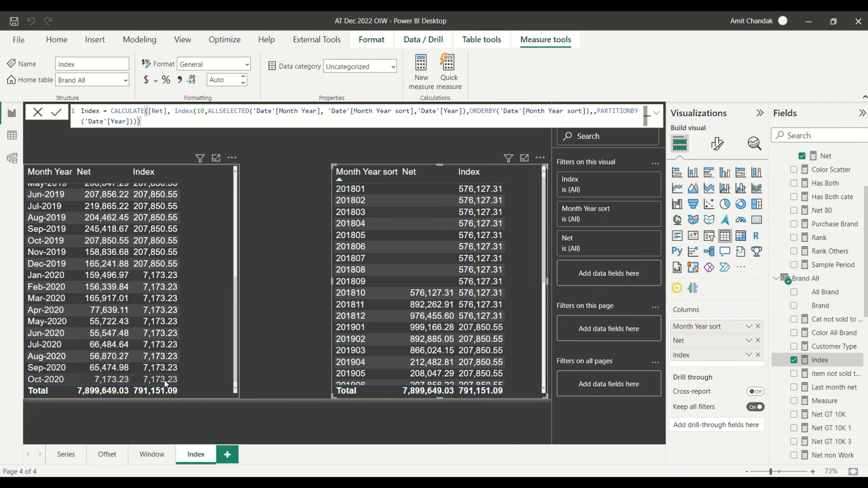
scroll(162, 282, up, 6)
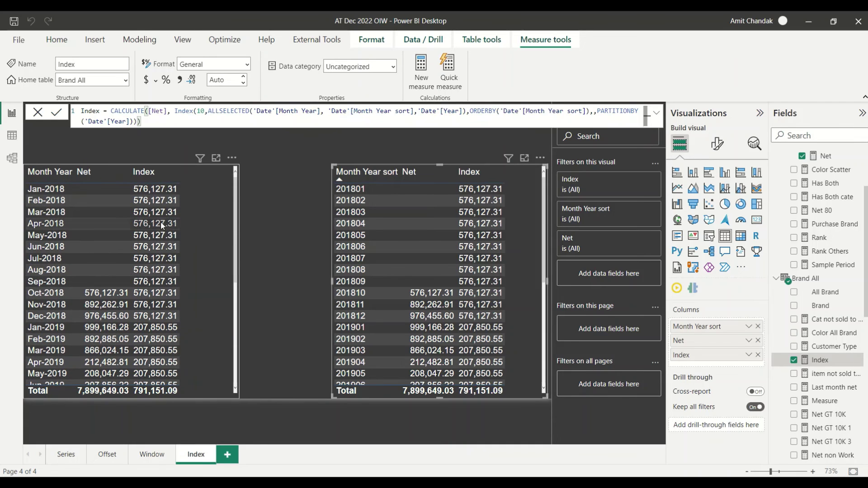
mouse_move(174, 201)
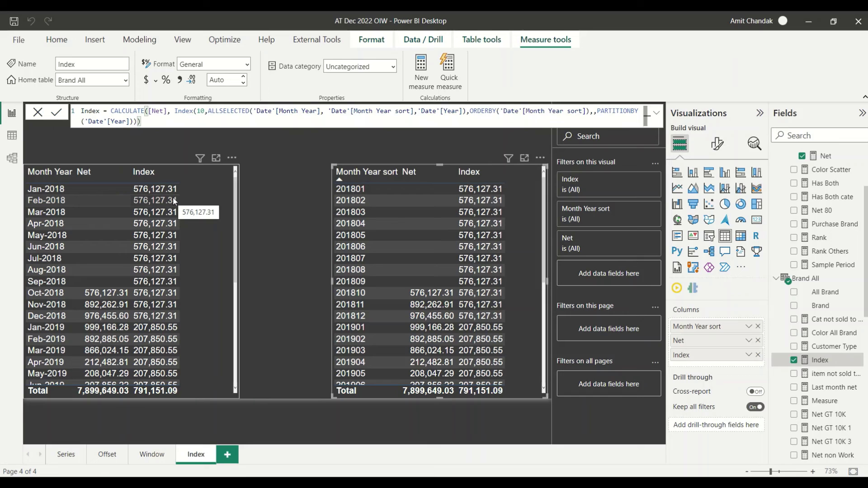
mouse_move(130, 293)
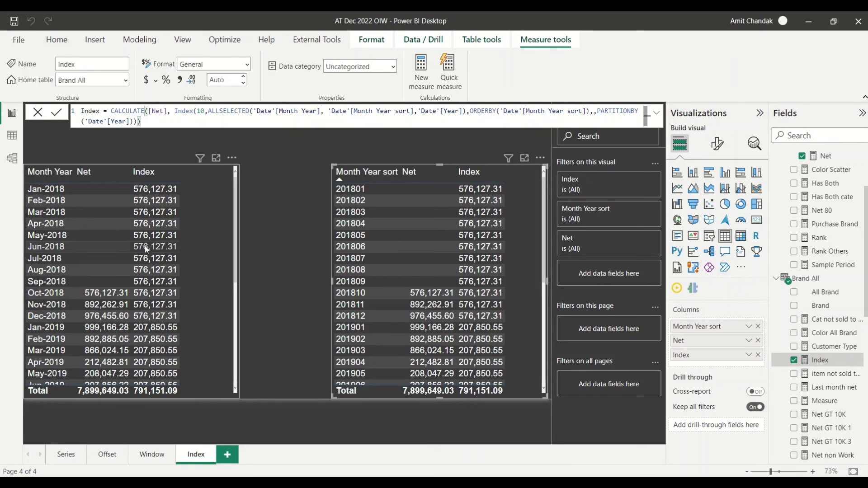
mouse_move(145, 246)
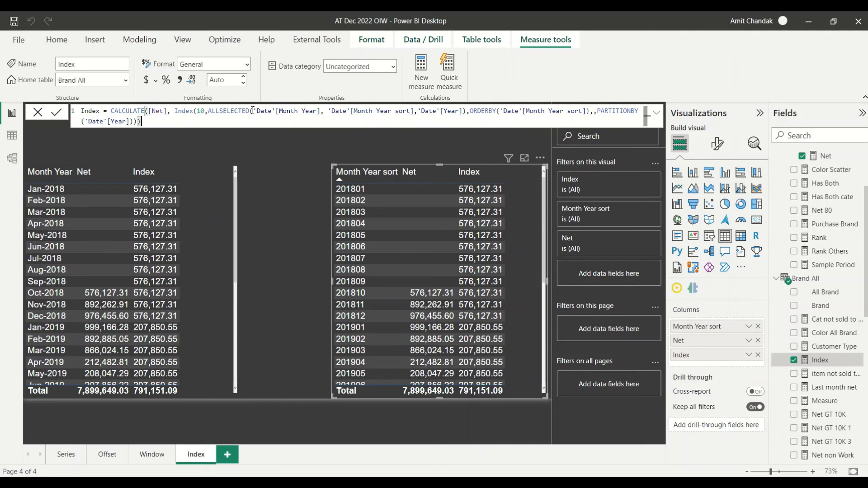
- Wrap the ALLSELECTED table in the Index measure in FILTER with the condition NOT(ISBLANK([Net])), and commit the formula
click(209, 111)
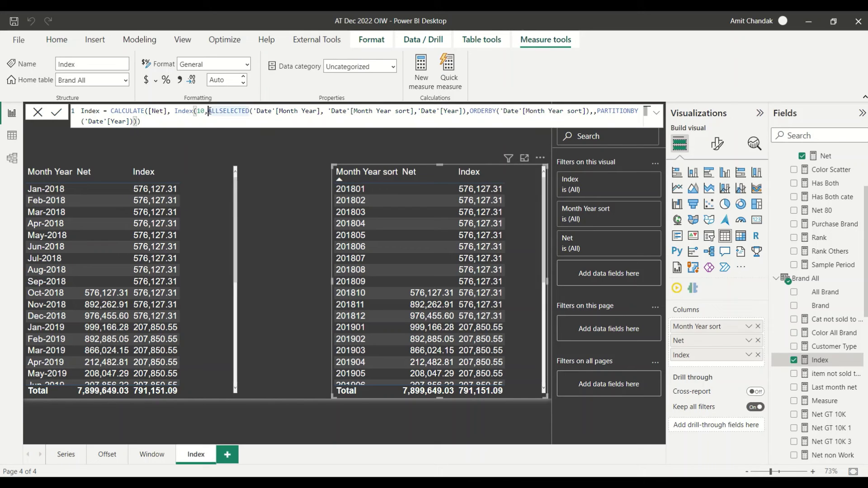
drag(209, 111, 467, 111)
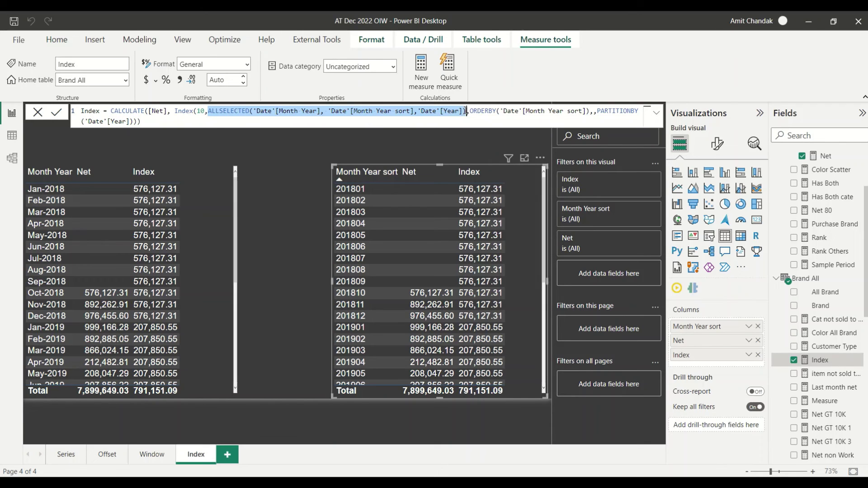
click(211, 111)
text(Fil)
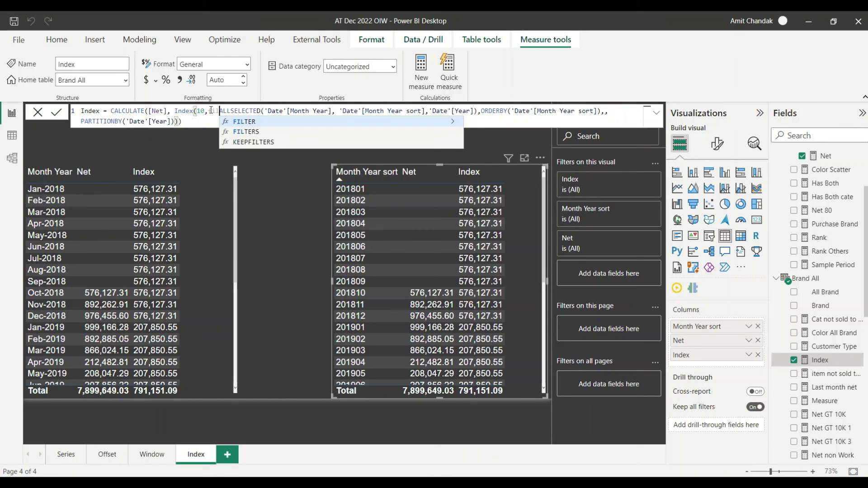
text(ter()
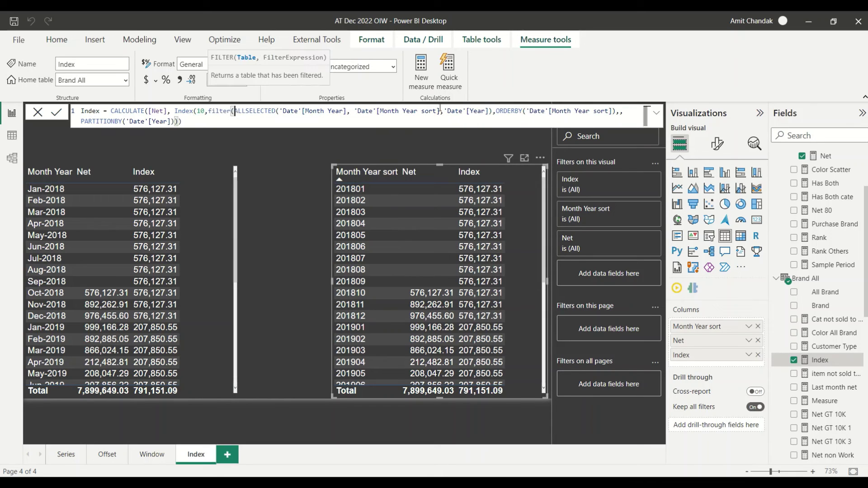
click(492, 111)
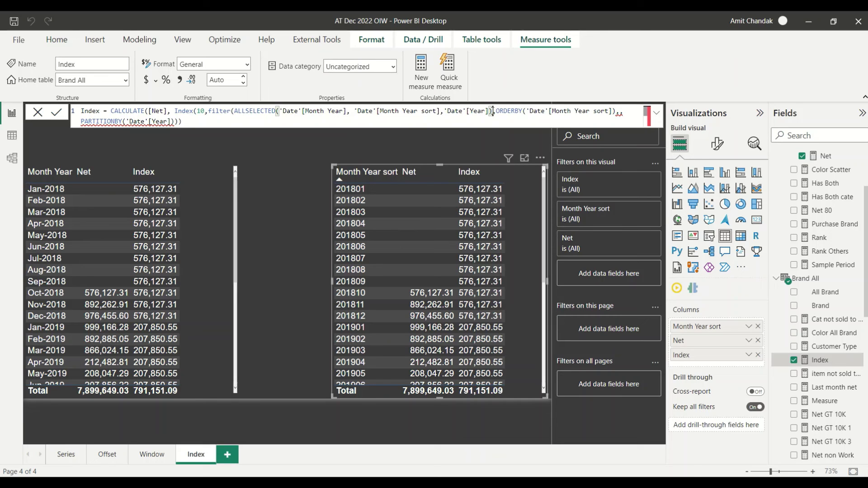
text(, )
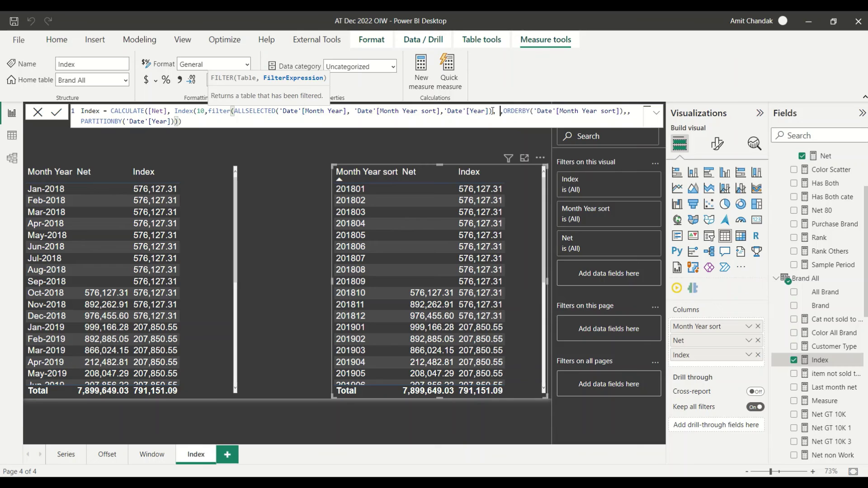
text(not()
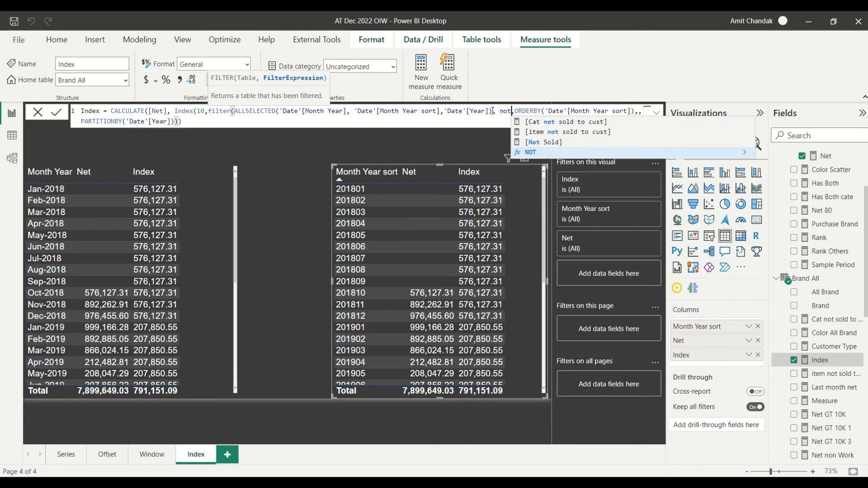
text(isblank()
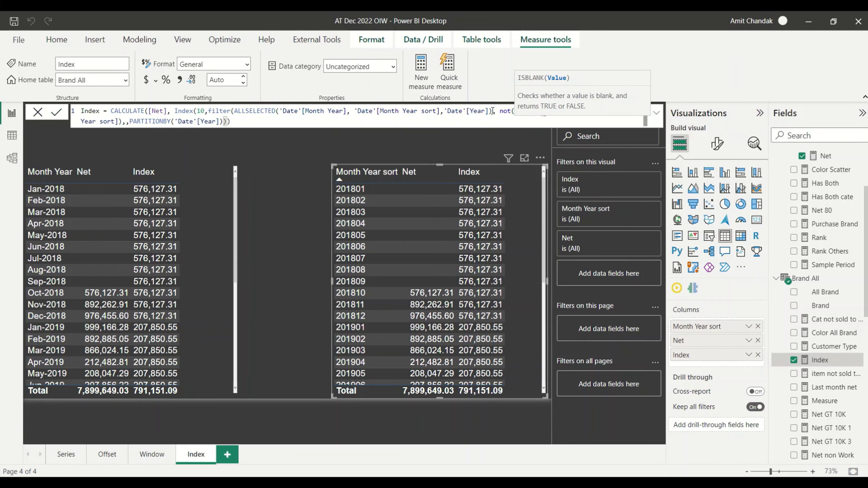
text([na)
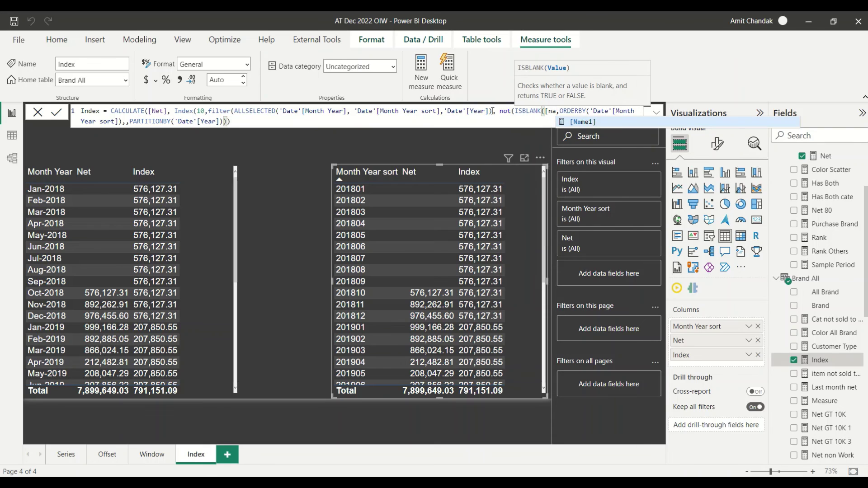
key(BackSpace)
text(et])
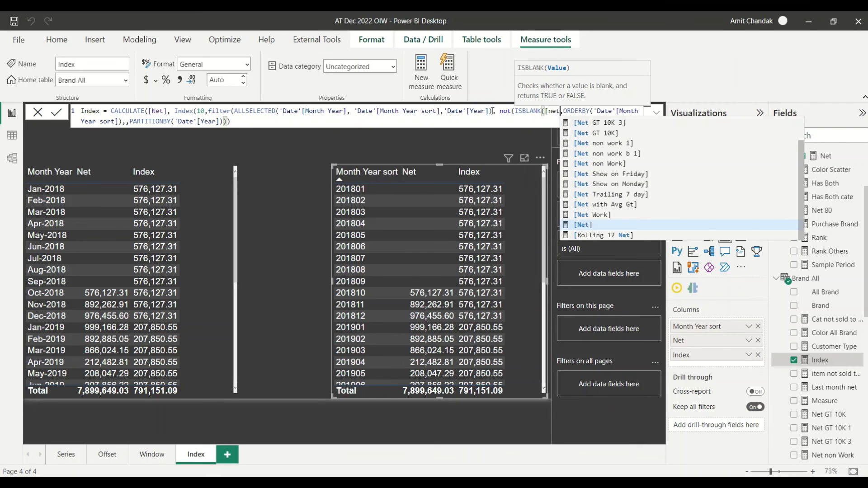
text())))
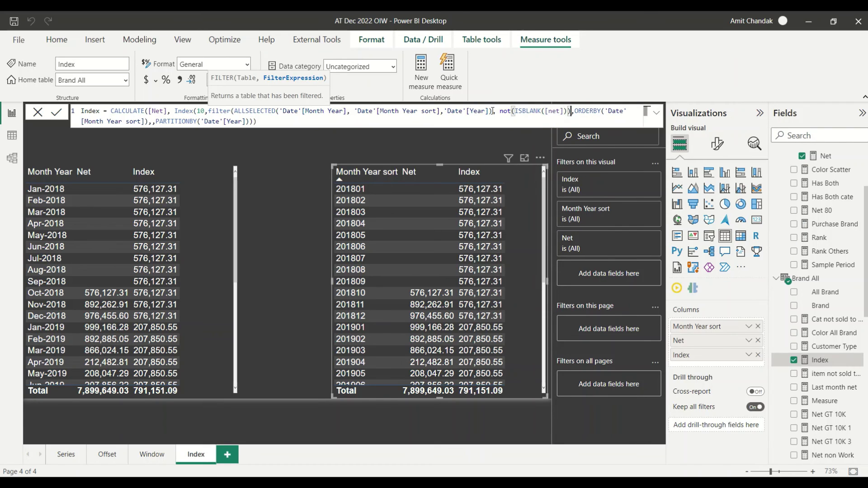
key(Return)
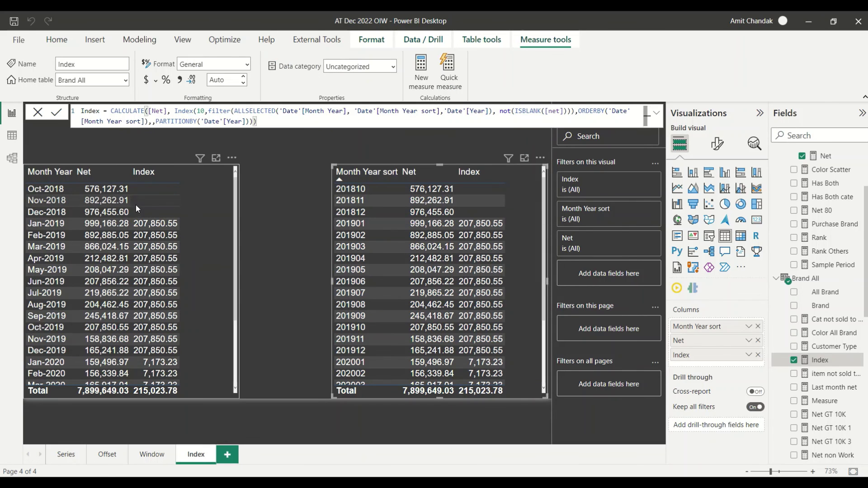
- Set the INDEX position in the Index measure to 1, commit it, and check each year's Index values in both tables
click(204, 112)
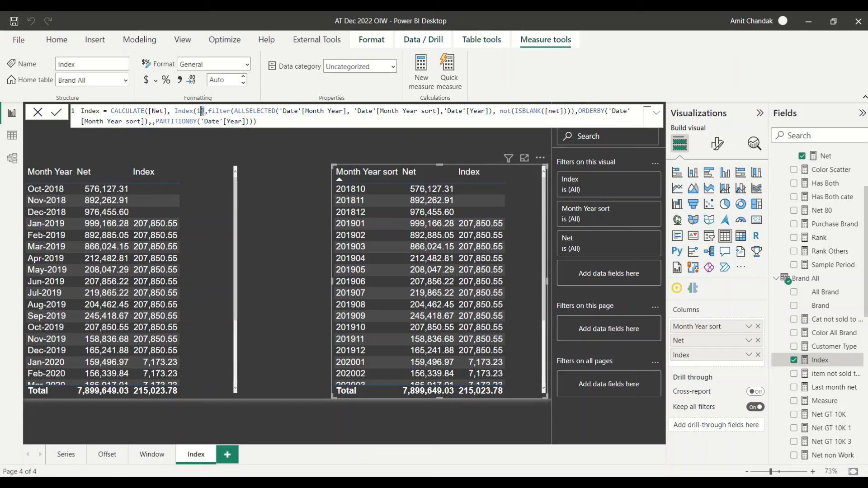
key(BackSpace)
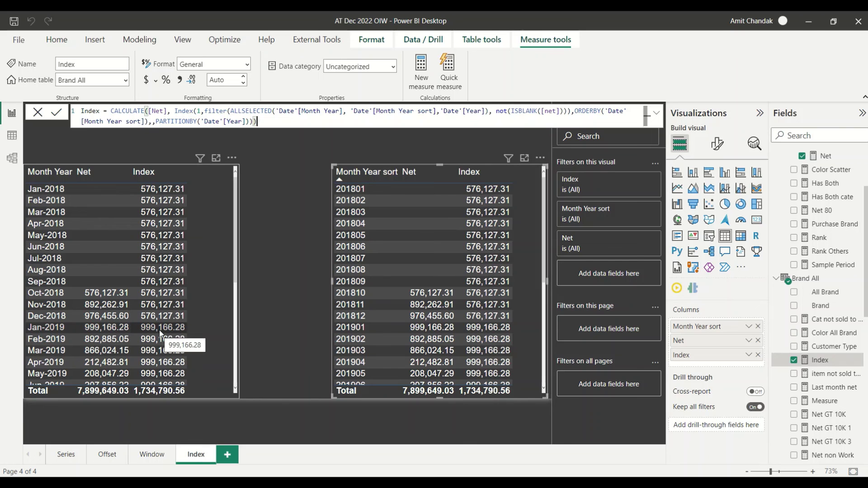
scroll(160, 332, down, 6)
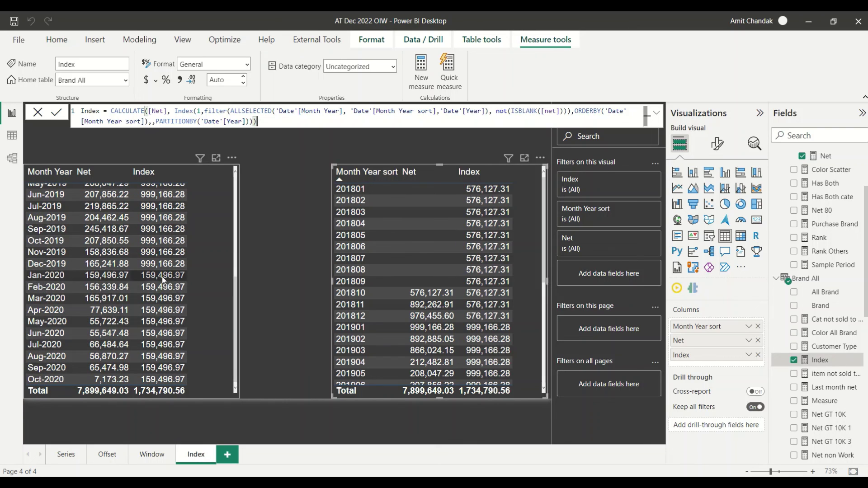
scroll(452, 271, down, 4)
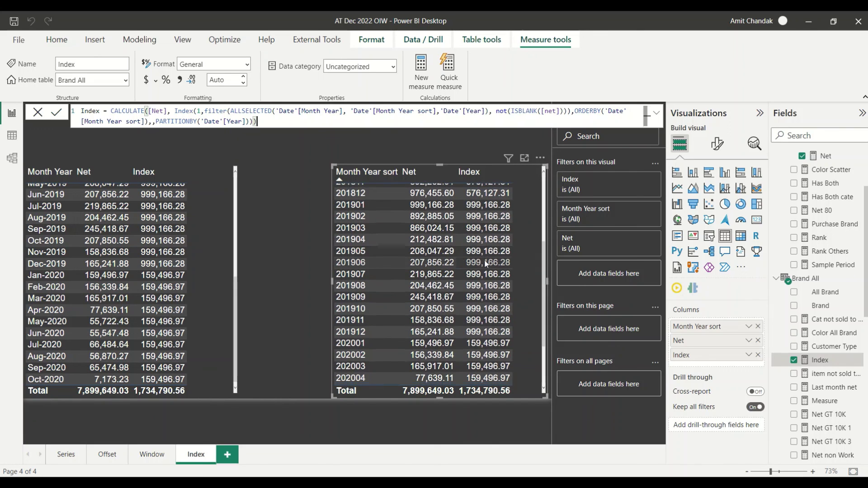
scroll(486, 264, up, 4)
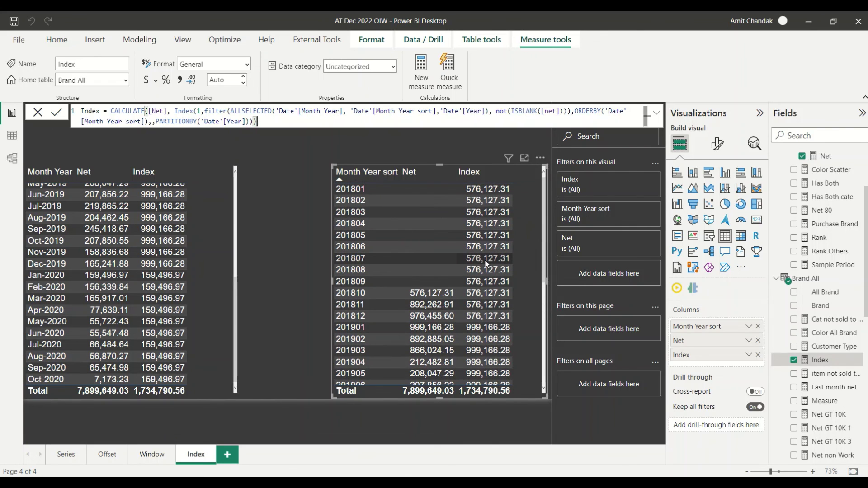